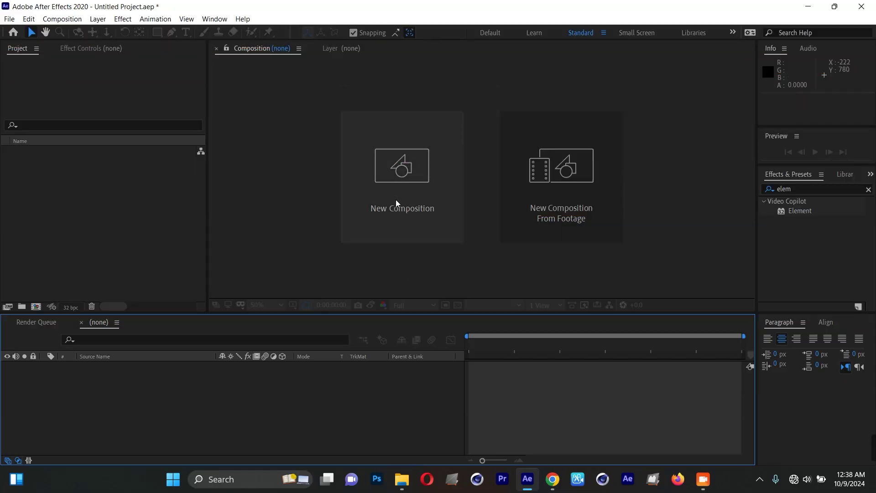
# Step: Create a 1920 x 1080 composition named "elements 3d" at 60 fps
pyautogui.click(403, 184)
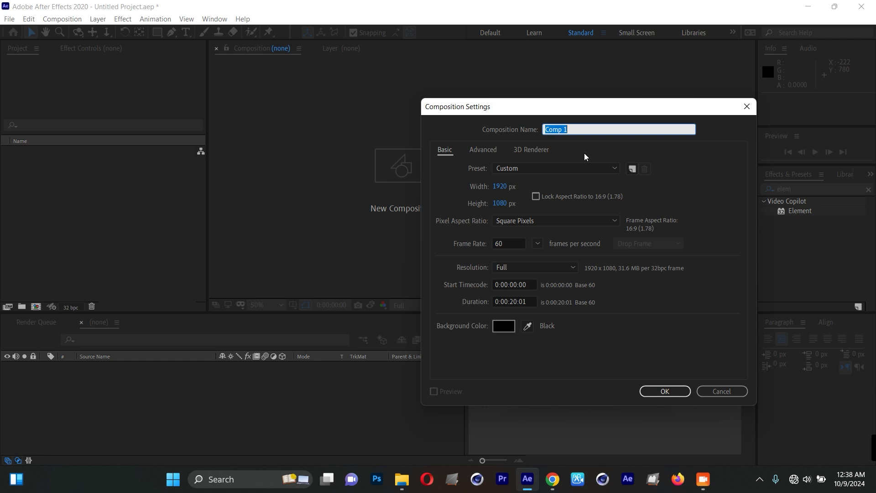
pyautogui.write('elements 3d')
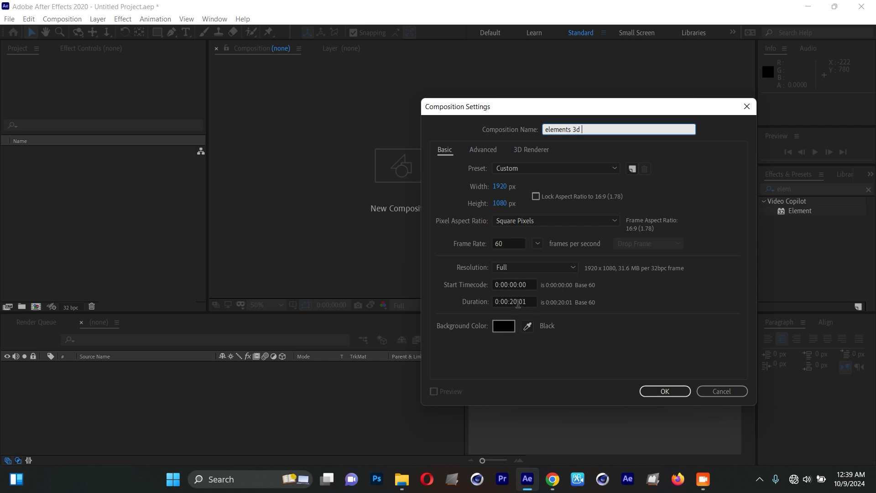
pyautogui.press('Return')
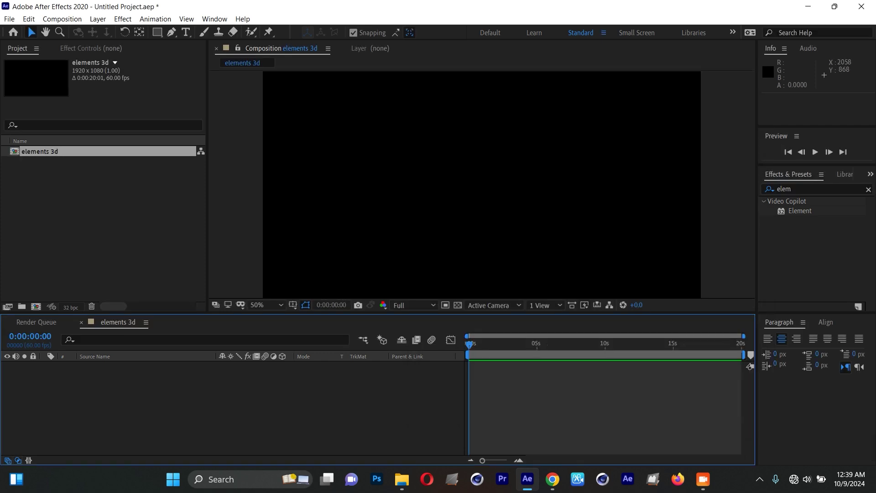
# Step: Import logo .png, add it to the elements 3d composition as a layer and show the transparency grid
pyautogui.moveTo(433, 239); pyautogui.dragTo(42, 199)
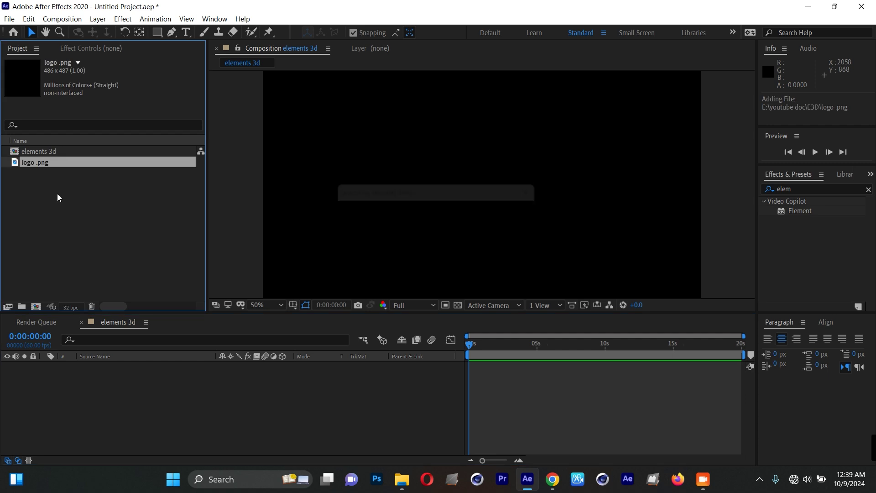
pyautogui.moveTo(43, 163); pyautogui.dragTo(91, 384)
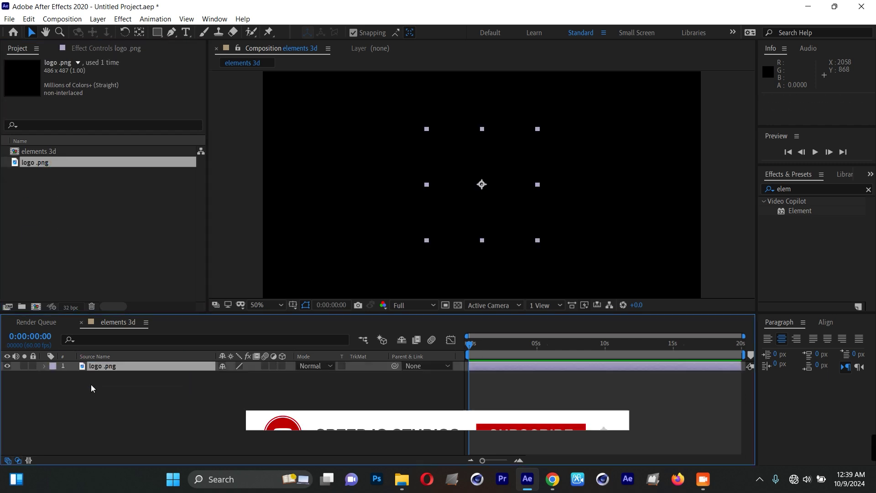
pyautogui.click(460, 306)
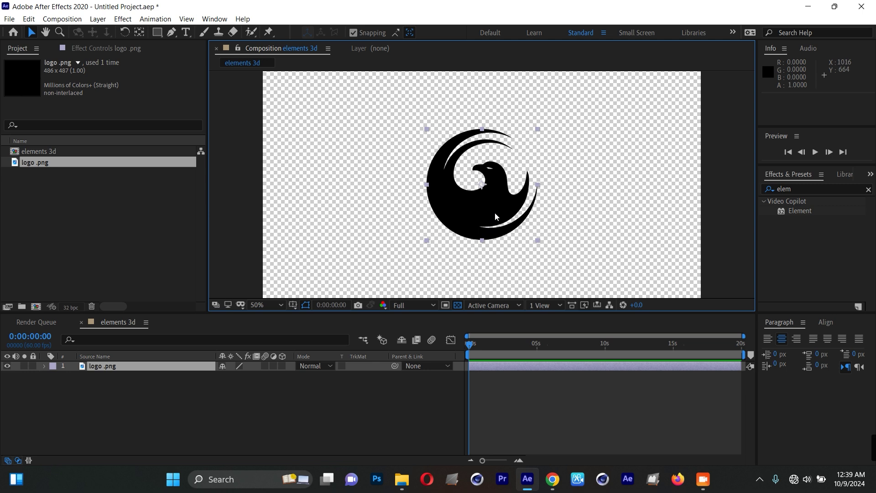
# Step: Find the Fill effect and apply it to the logo .png layer
pyautogui.click(794, 187)
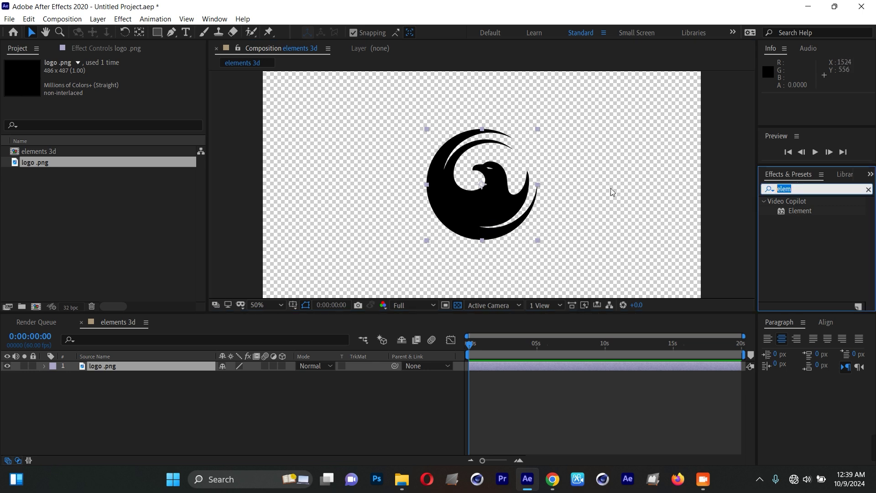
pyautogui.write('fill')
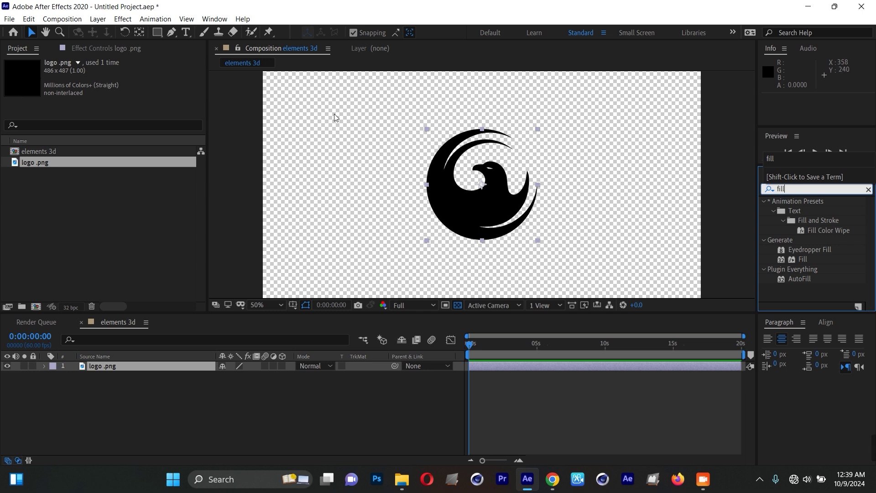
pyautogui.click(215, 18)
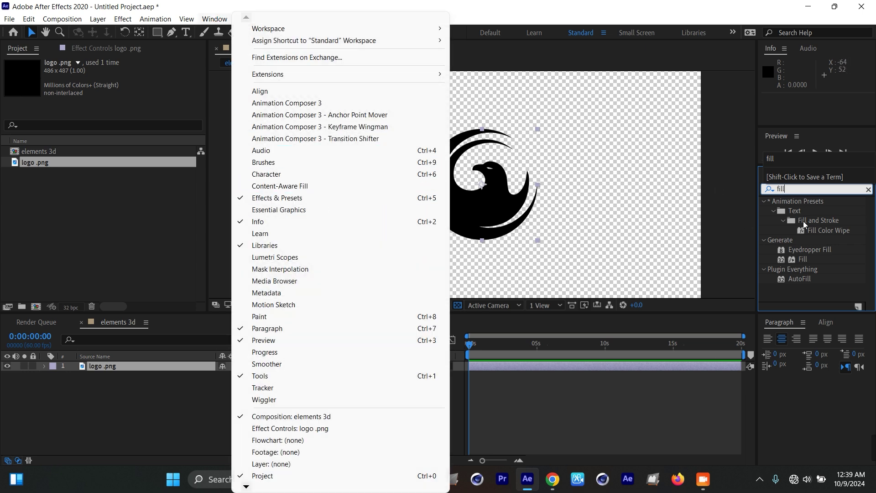
pyautogui.click(797, 192)
pyautogui.click(803, 260)
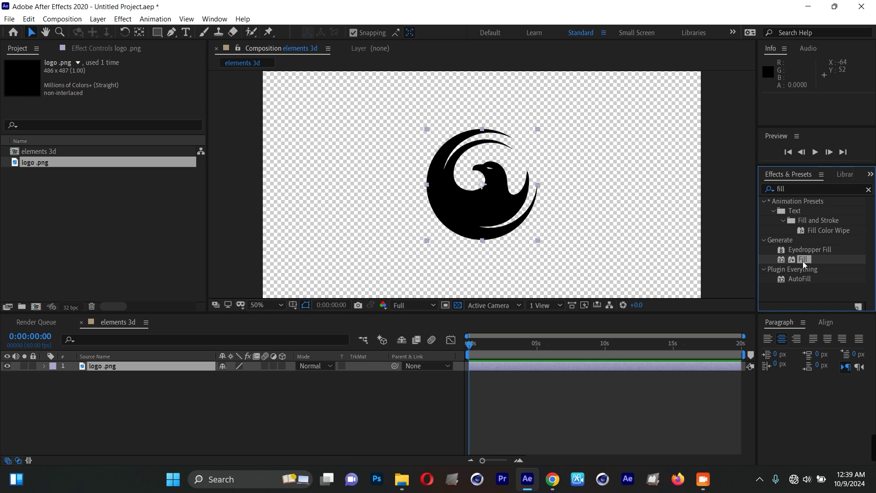
pyautogui.doubleClick(803, 260)
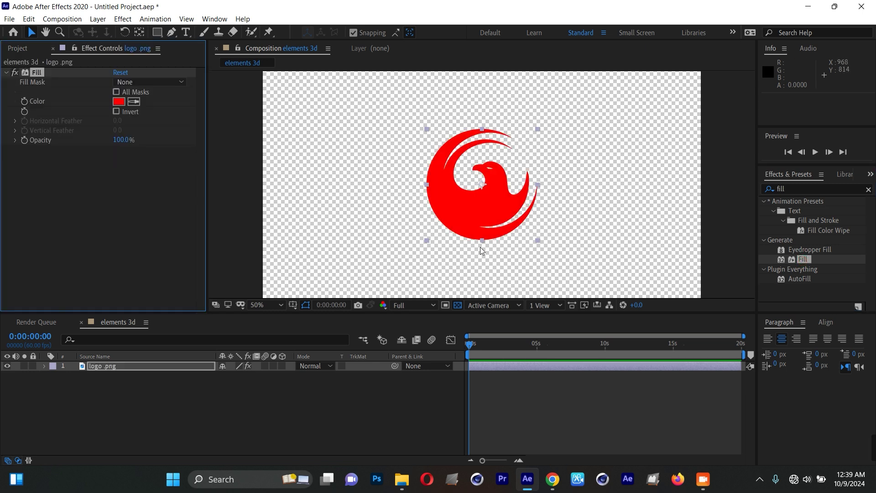
# Step: Set the Fill colour of the logo to white, FFFFFF
pyautogui.click(119, 102)
pyautogui.write('ffffff')
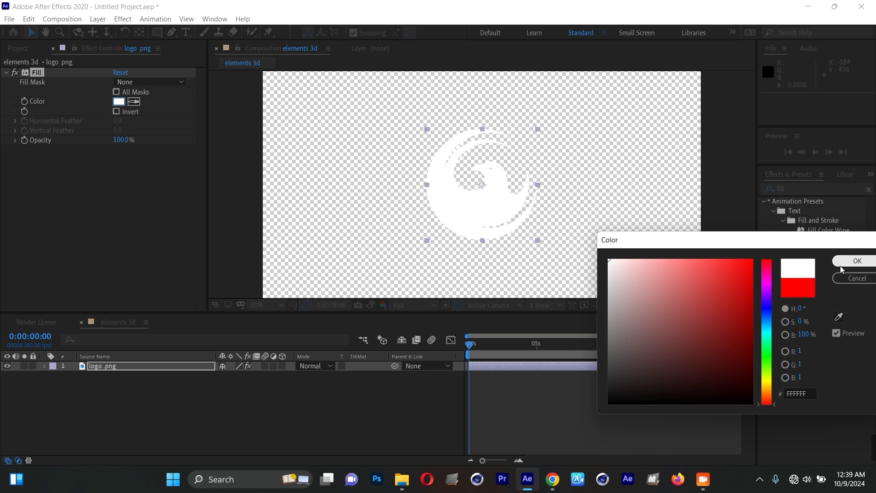
pyautogui.click(857, 261)
# Step: Scale the logo .png layer to 124% and auto-trace its alpha channel at the current frame onto a new layer
pyautogui.click(135, 366)
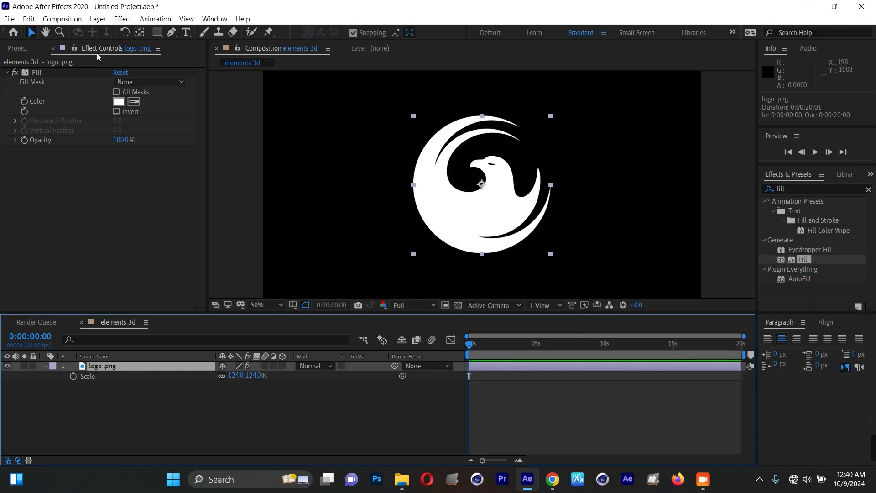
pyautogui.click(100, 21)
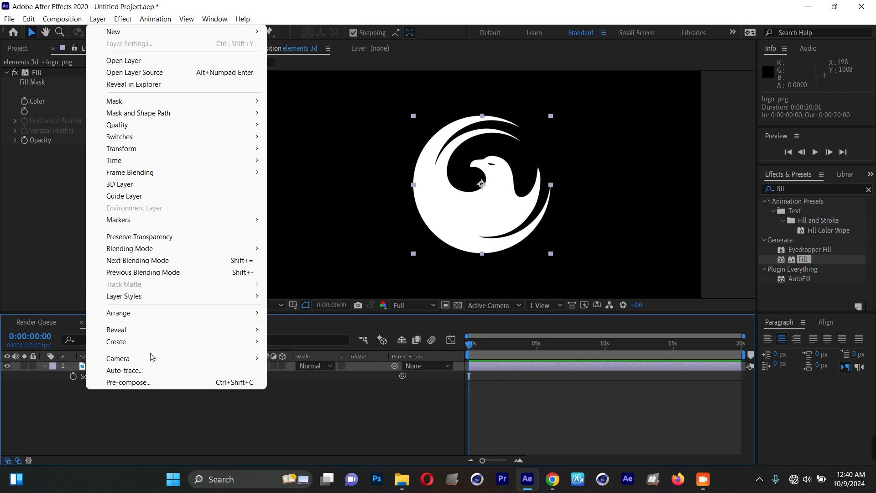
pyautogui.click(146, 370)
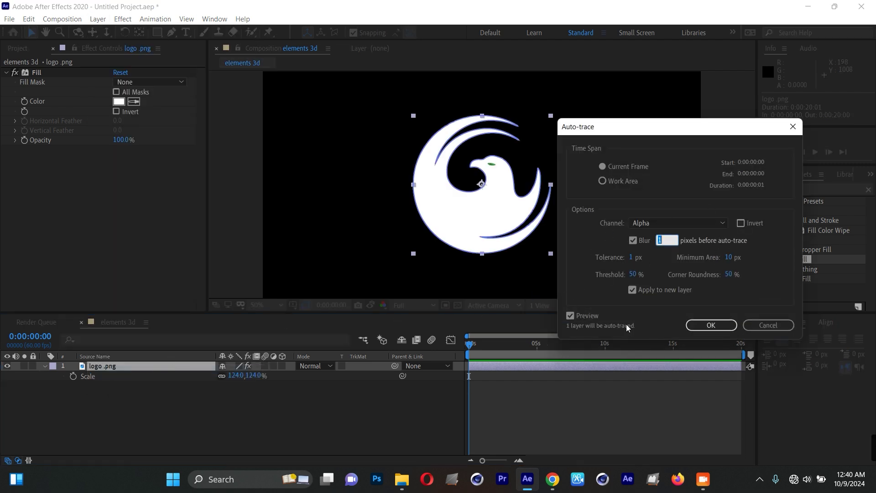
pyautogui.click(711, 326)
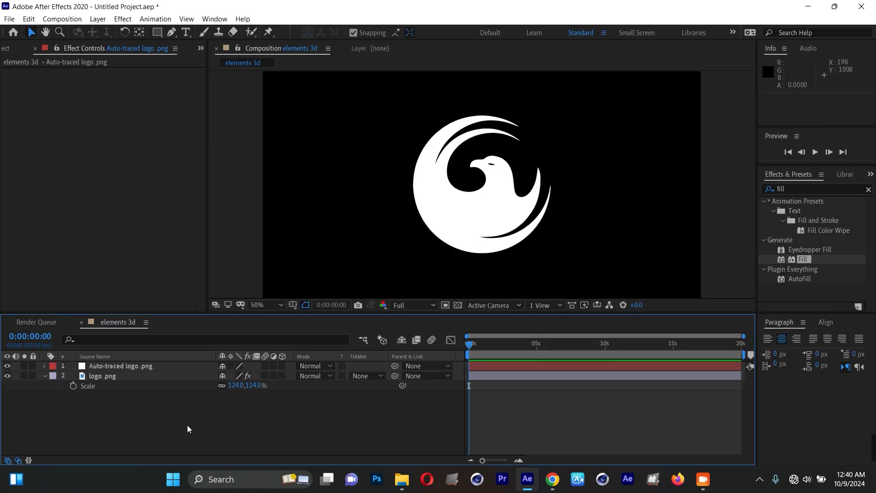
# Step: Create a 1920 x 1080 solid named "e3d" with a very dark grey colour
pyautogui.rightClick(187, 423)
pyautogui.click(103, 439)
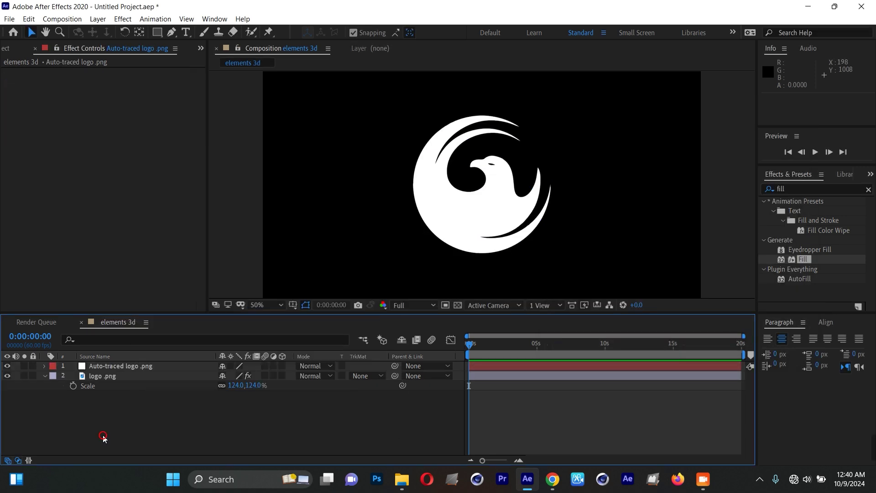
pyautogui.rightClick(130, 424)
pyautogui.moveTo(216, 303)
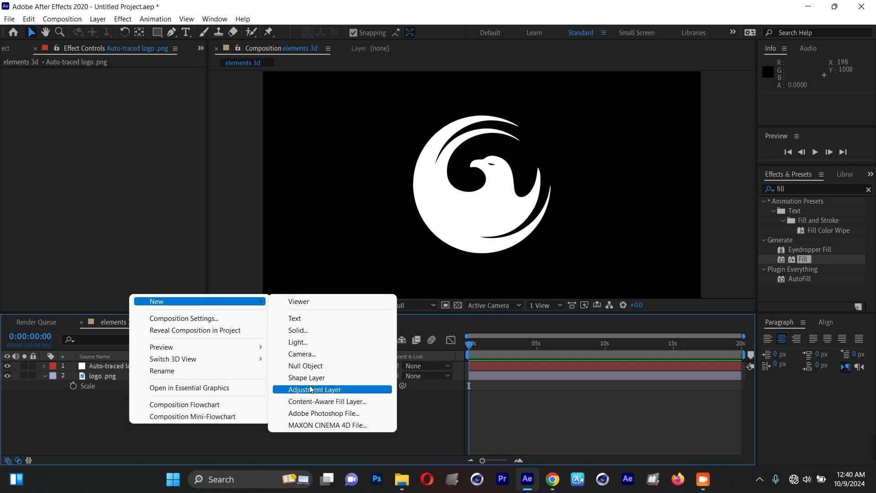
pyautogui.click(301, 330)
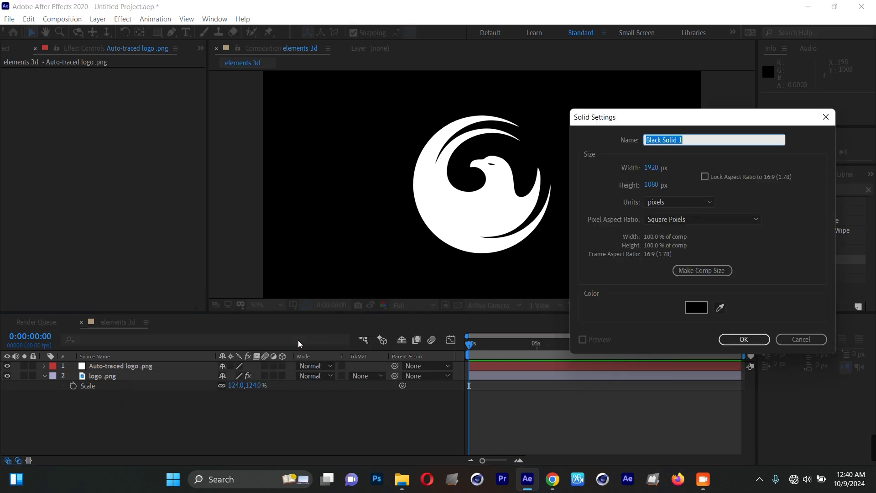
pyautogui.write('e3d')
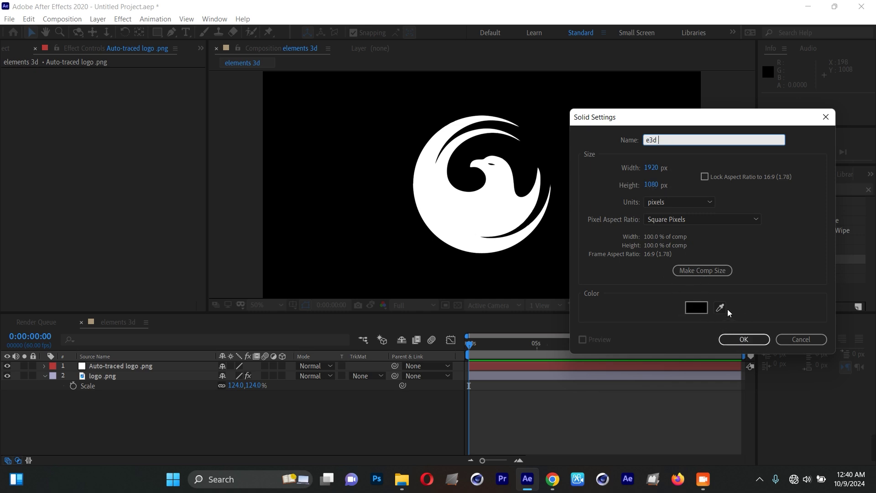
pyautogui.click(696, 308)
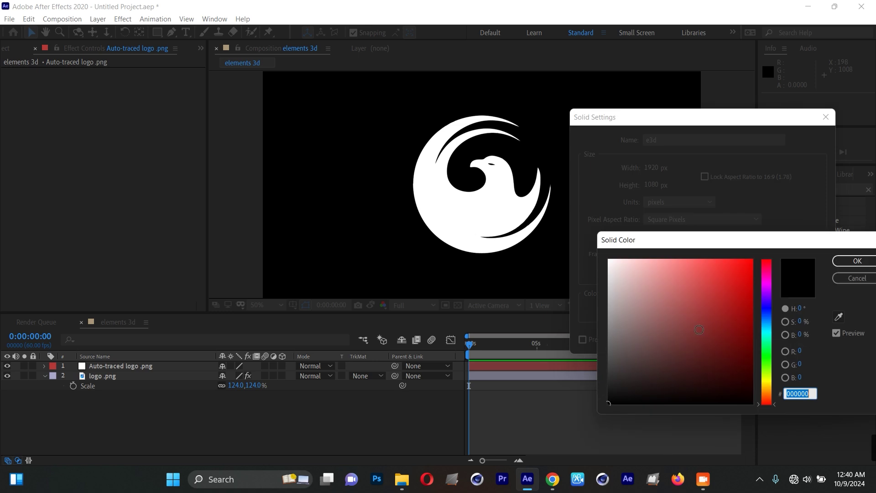
pyautogui.click(609, 384)
pyautogui.click(842, 265)
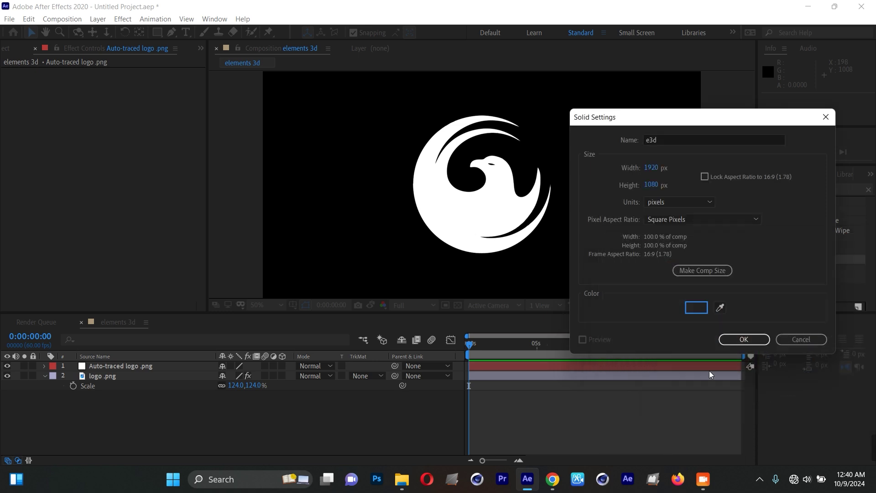
pyautogui.click(738, 337)
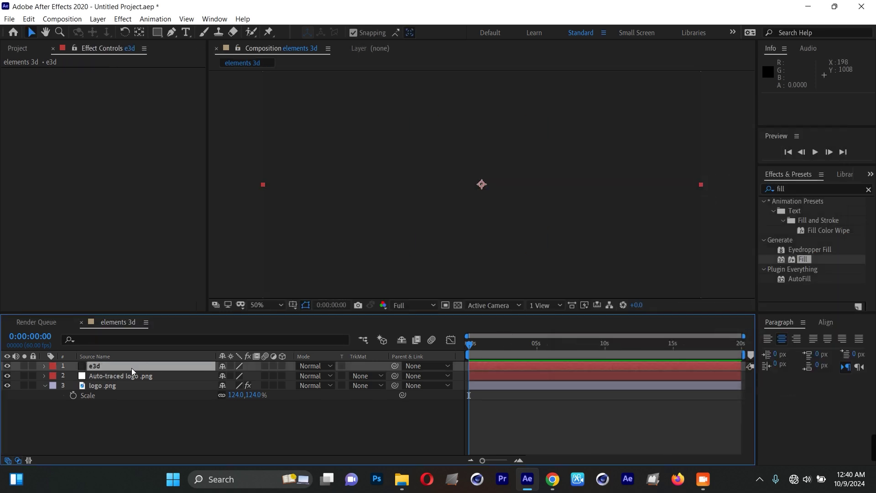
# Step: Move the e3d solid below the logo layers and hide both the logo .png and auto-traced logo layers
pyautogui.moveTo(131, 366); pyautogui.dragTo(122, 399)
pyautogui.click(120, 409)
pyautogui.click(105, 380)
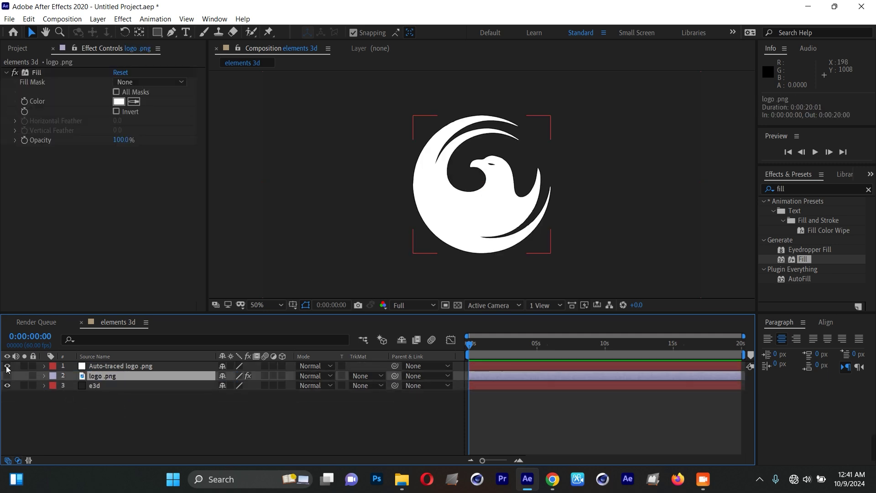
pyautogui.click(7, 366)
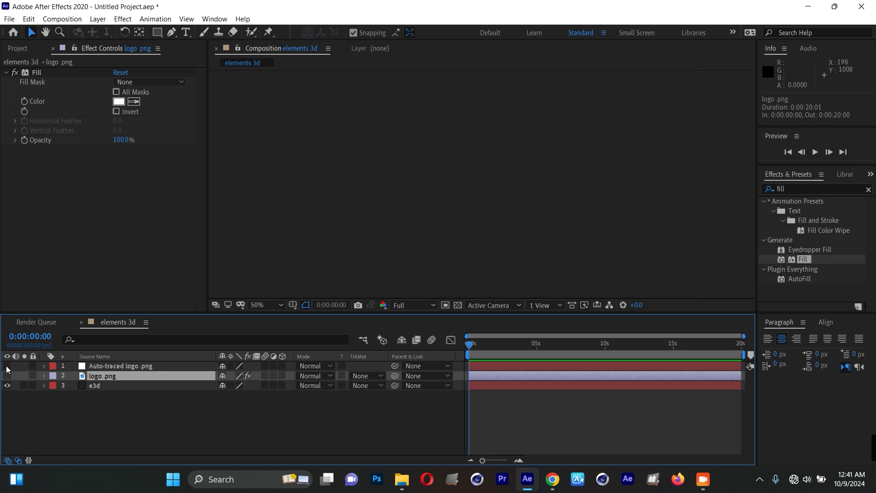
pyautogui.click(81, 417)
# Step: Apply the Video Copilot Element effect to the e3d layer
pyautogui.click(100, 389)
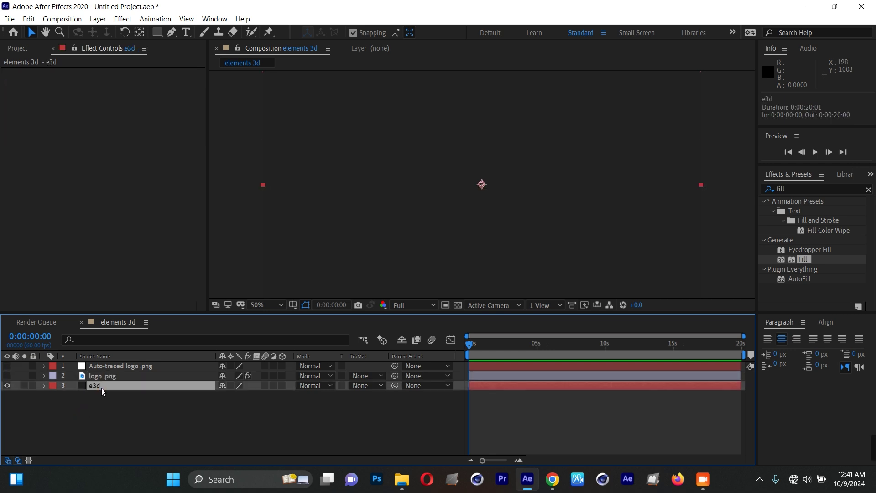
pyautogui.click(124, 19)
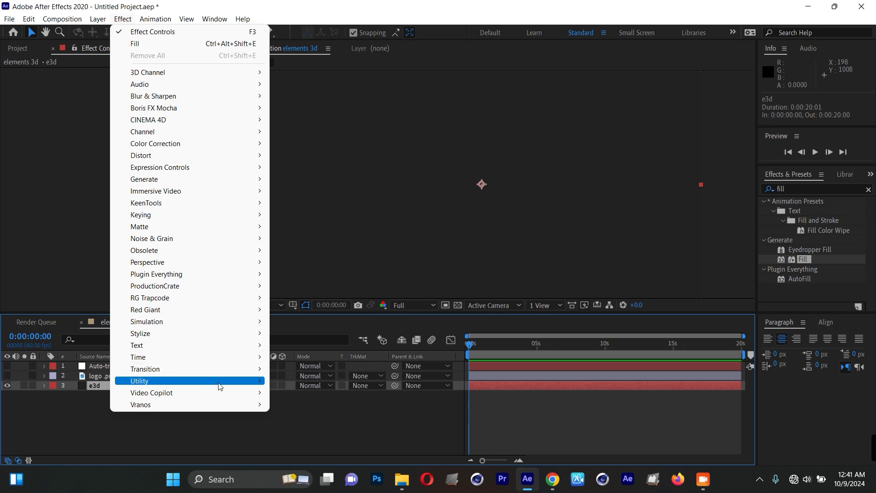
pyautogui.moveTo(239, 393)
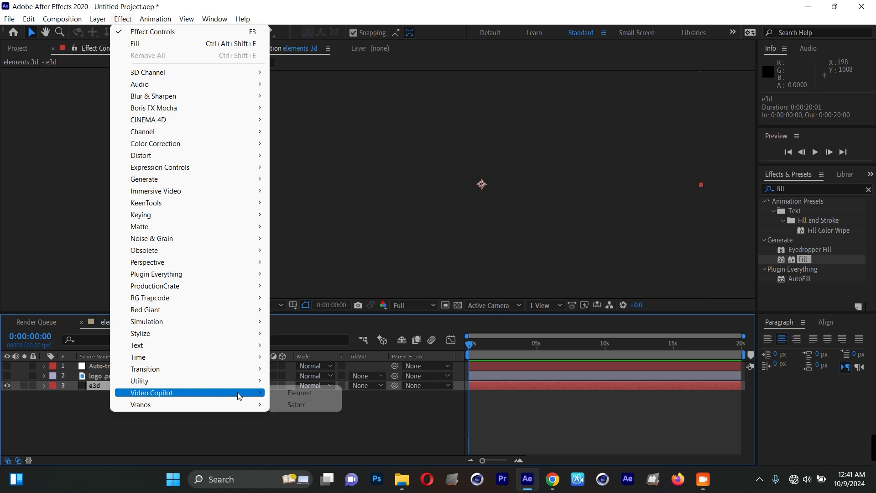
pyautogui.click(308, 394)
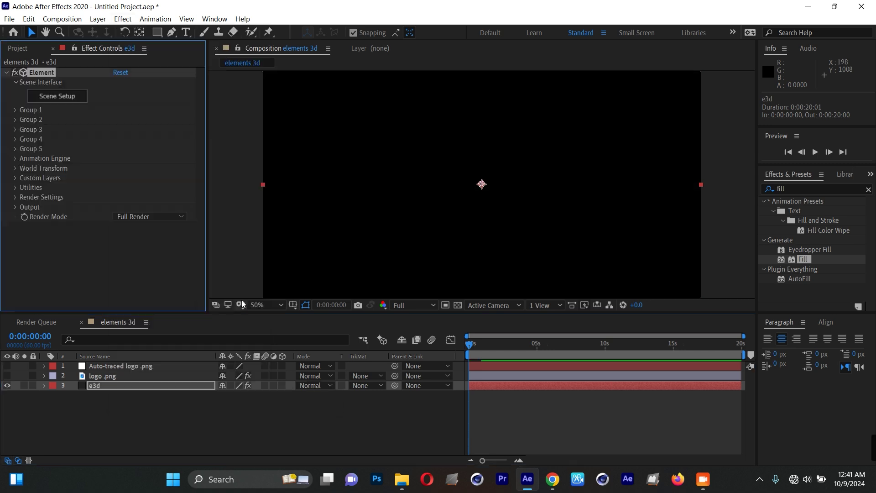
# Step: Assign the auto-traced logo layer to Path Layer 1 in Element's Custom Text and Masks, using Effects & Masks as its source
pyautogui.click(15, 178)
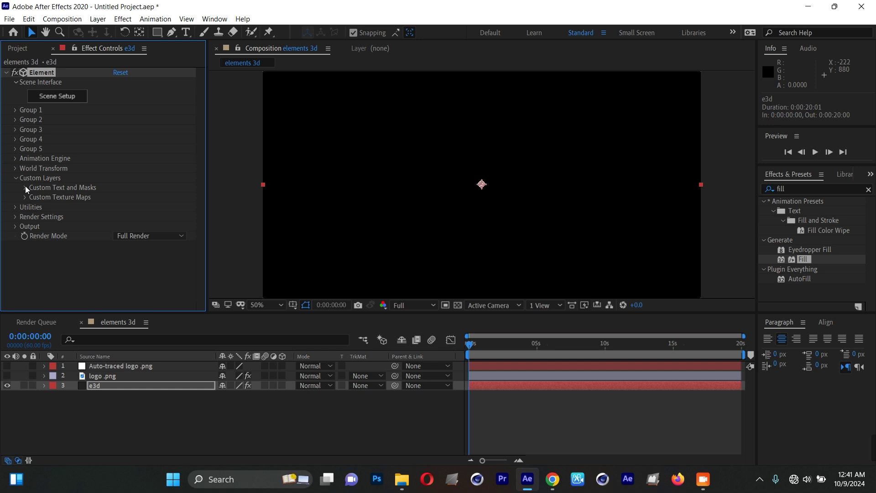
pyautogui.click(26, 186)
pyautogui.scroll(-1, 26, 186)
pyautogui.click(127, 171)
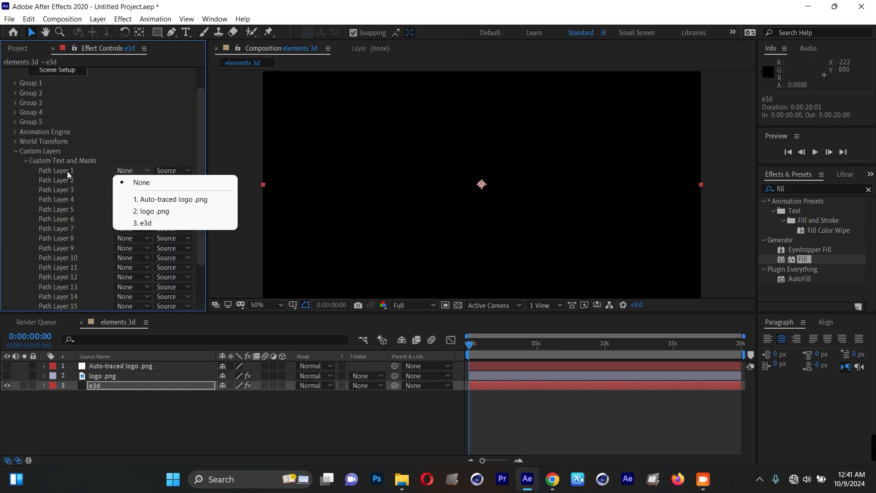
pyautogui.click(172, 199)
pyautogui.click(179, 172)
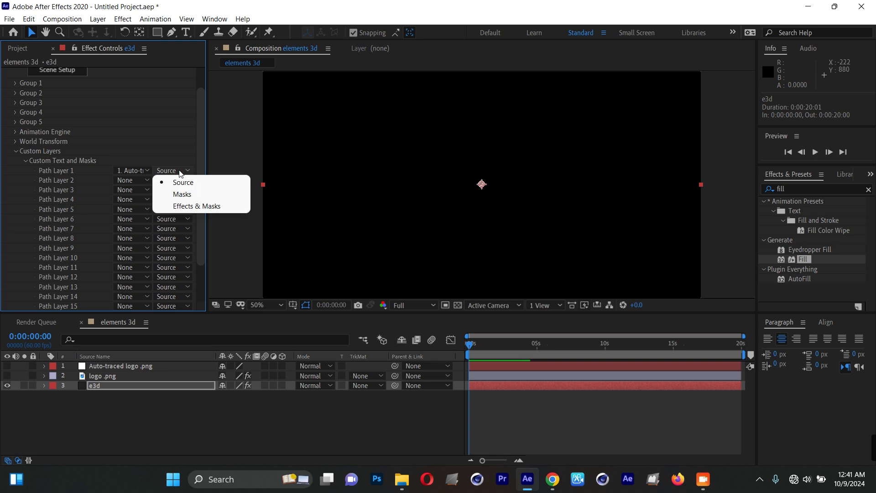
pyautogui.click(197, 207)
pyautogui.scroll(1, 64, 94)
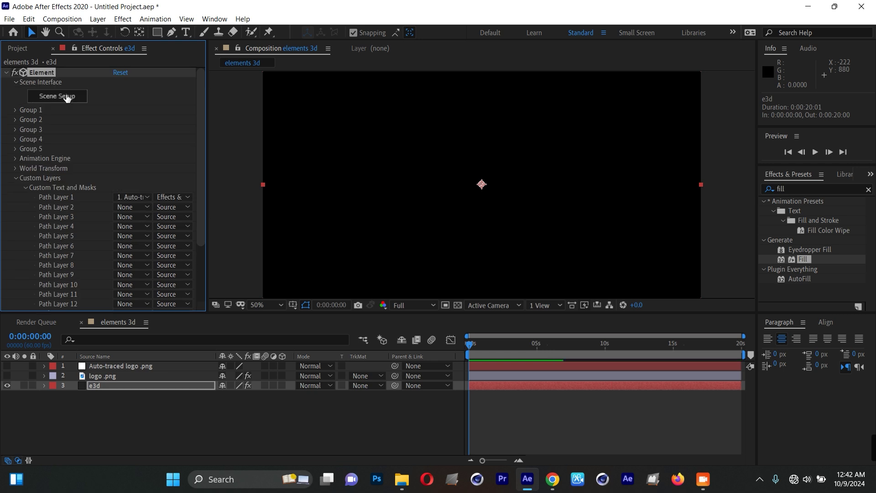
# Step: Open Element's Scene Setup and hide the grid in the preview
pyautogui.click(67, 97)
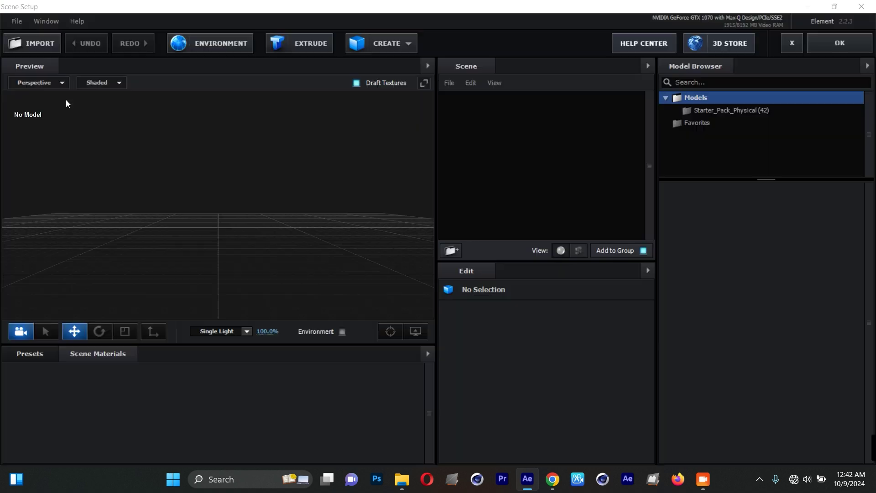
pyautogui.scroll(-2, 217, 197)
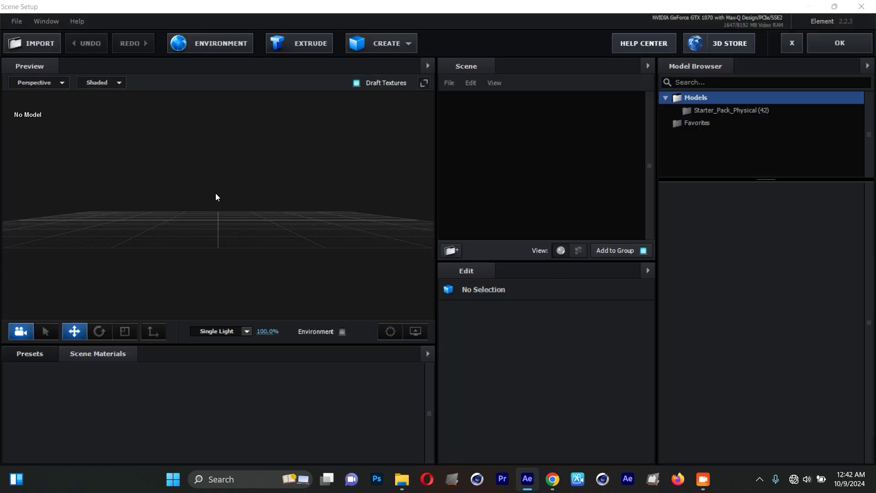
pyautogui.moveTo(216, 197); pyautogui.dragTo(241, 231)
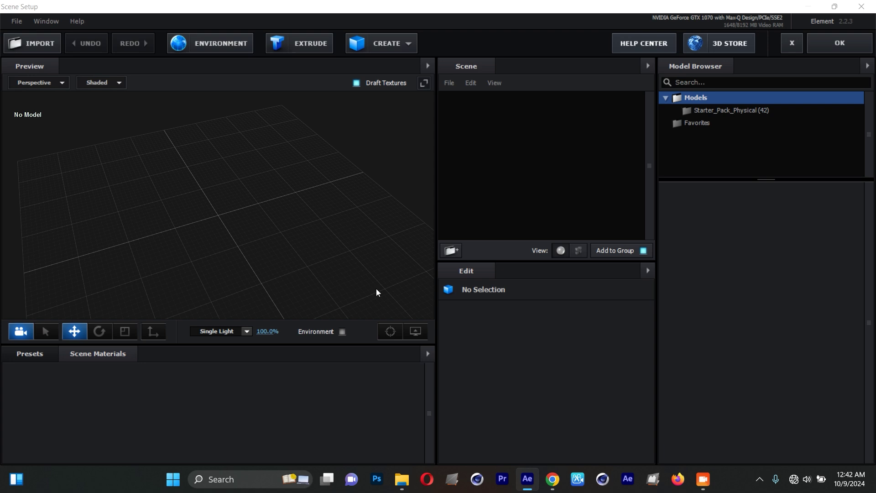
pyautogui.click(416, 333)
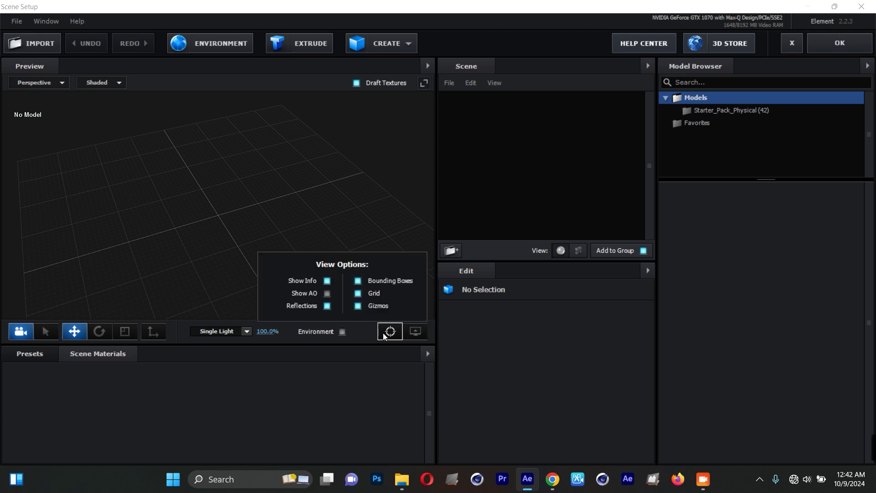
pyautogui.click(358, 296)
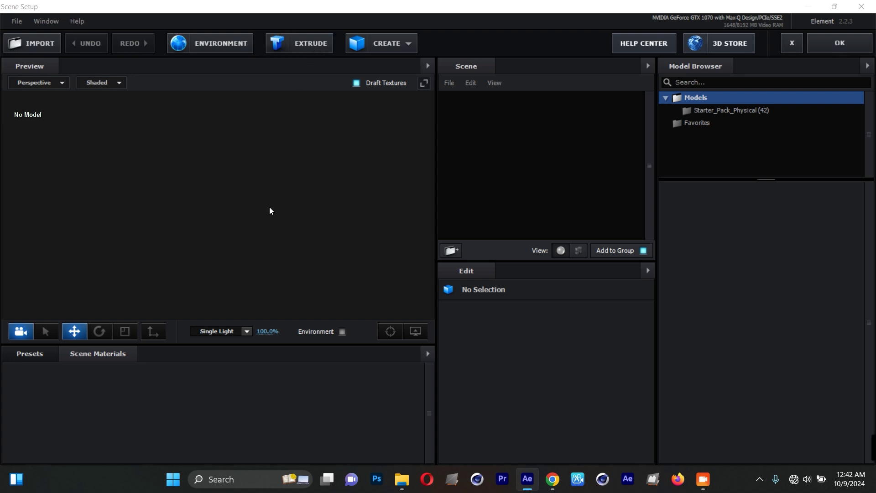
# Step: Extrude the custom logo path into a 3D model and set its path resolution to Extreme
pyautogui.click(301, 44)
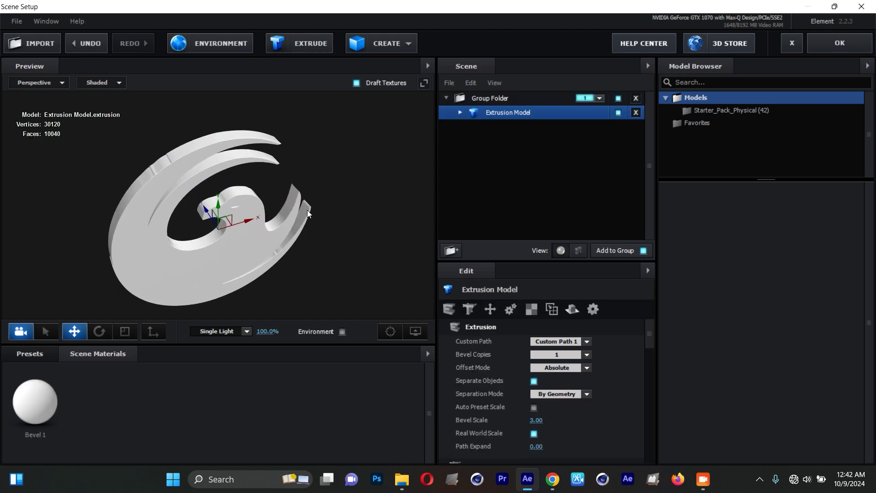
pyautogui.scroll(-3, 596, 433)
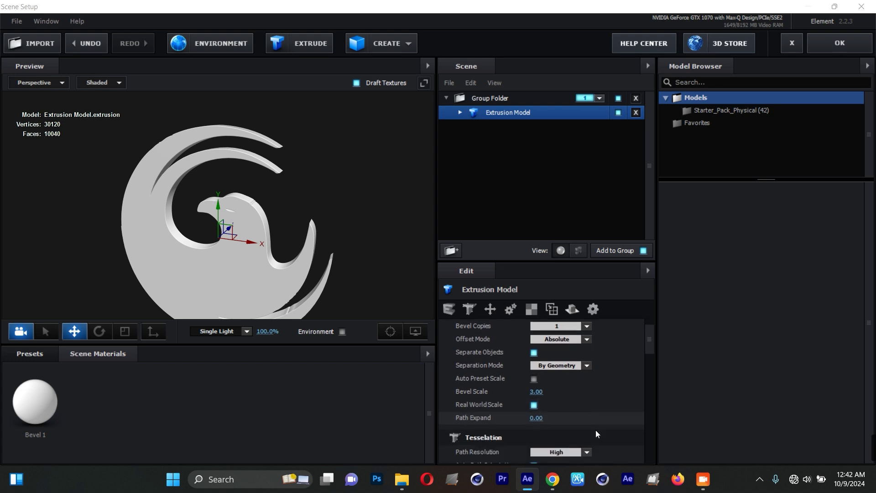
pyautogui.click(587, 400)
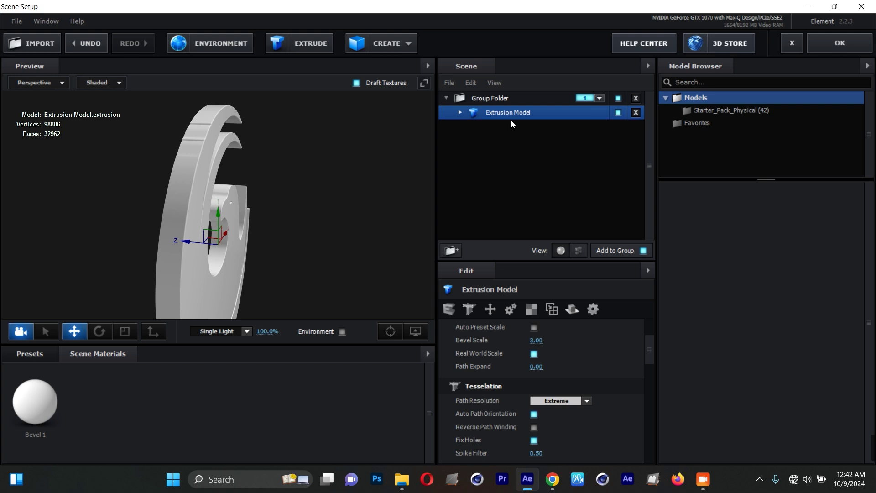
# Step: Set the Extrude value of the model's Bevel 1 to 2.5
pyautogui.click(460, 113)
pyautogui.click(507, 127)
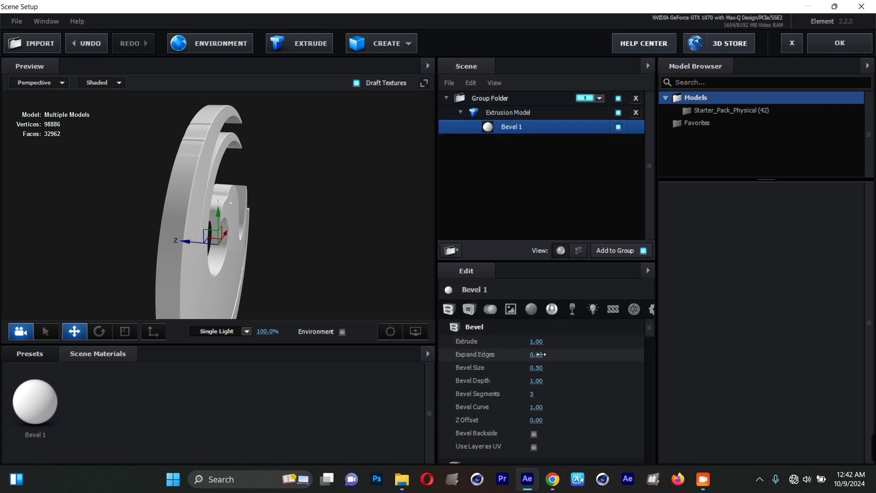
pyautogui.click(537, 341)
pyautogui.write('2.5')
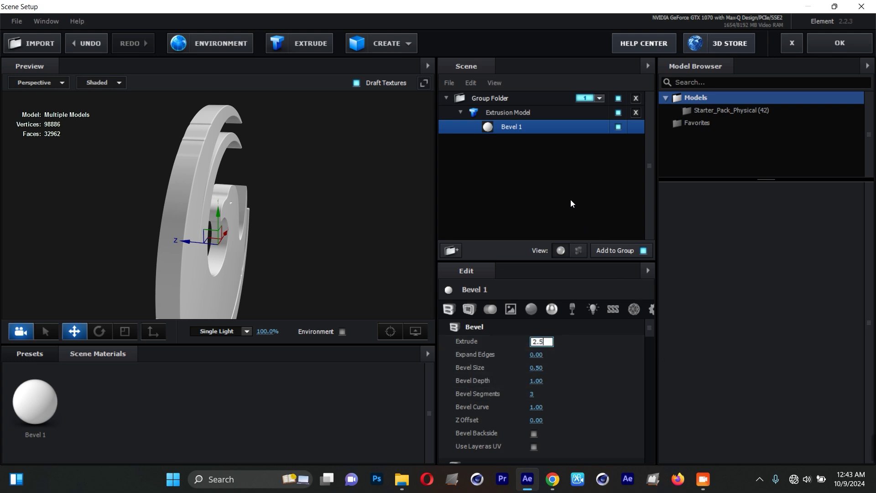
pyautogui.press('Return')
pyautogui.moveTo(350, 189); pyautogui.dragTo(273, 188)
pyautogui.click(461, 112)
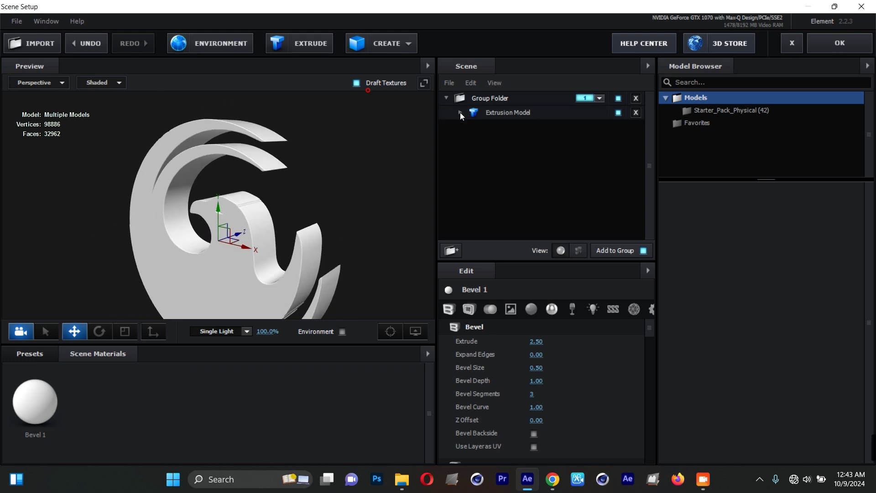
# Step: Duplicate the extrusion model twice within the group folder
pyautogui.click(501, 117)
pyautogui.moveTo(397, 163); pyautogui.dragTo(399, 176)
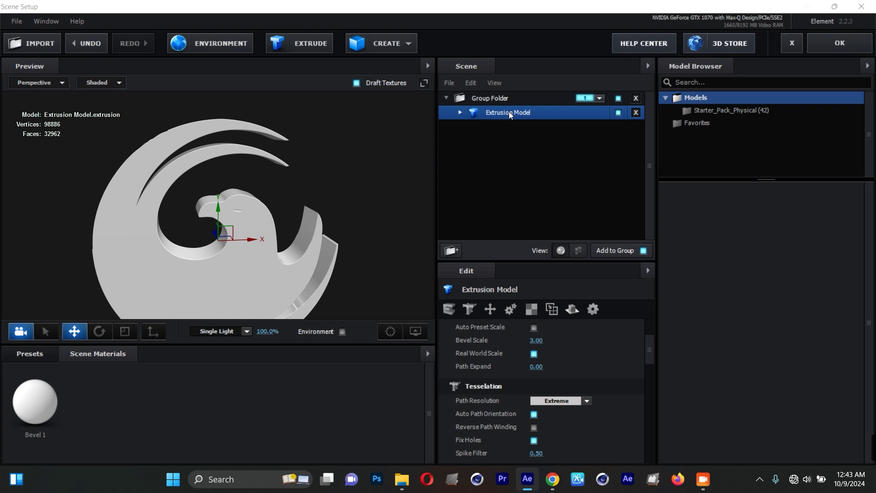
pyautogui.rightClick(510, 115)
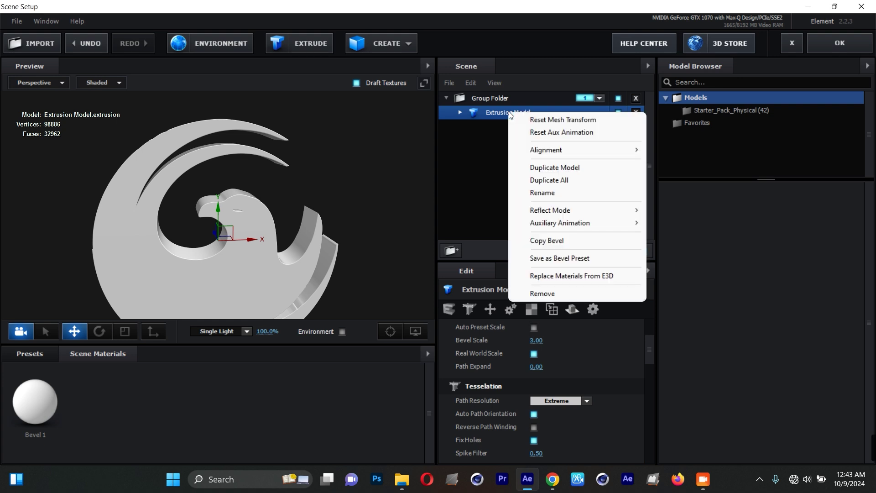
pyautogui.click(562, 169)
pyautogui.rightClick(500, 121)
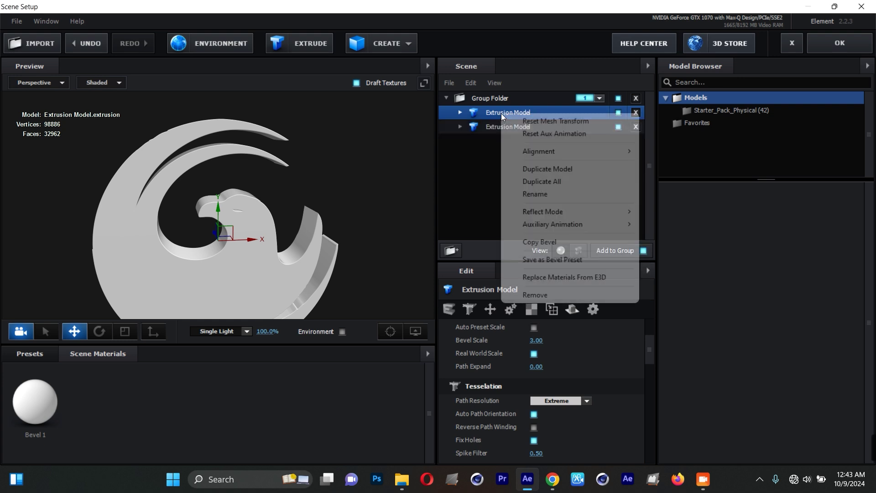
pyautogui.click(568, 169)
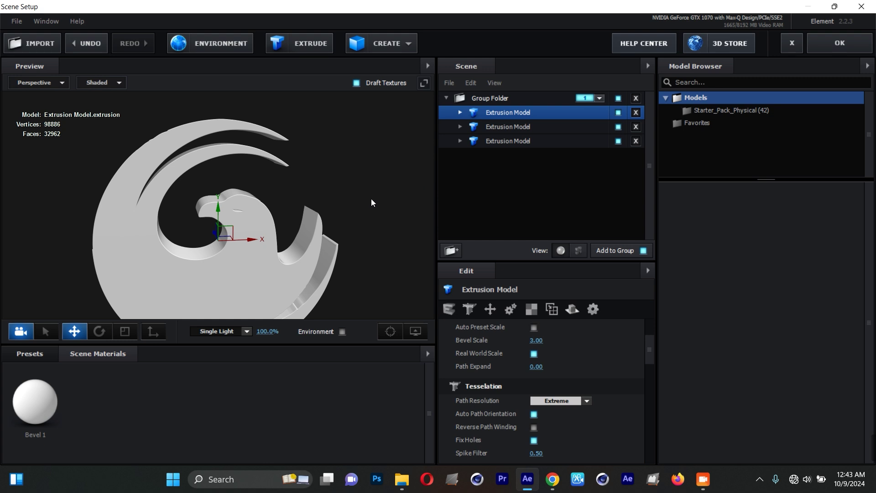
# Step: Rename the first extrusion model in the group folder as front
pyautogui.moveTo(366, 200); pyautogui.dragTo(395, 187)
pyautogui.rightClick(498, 115)
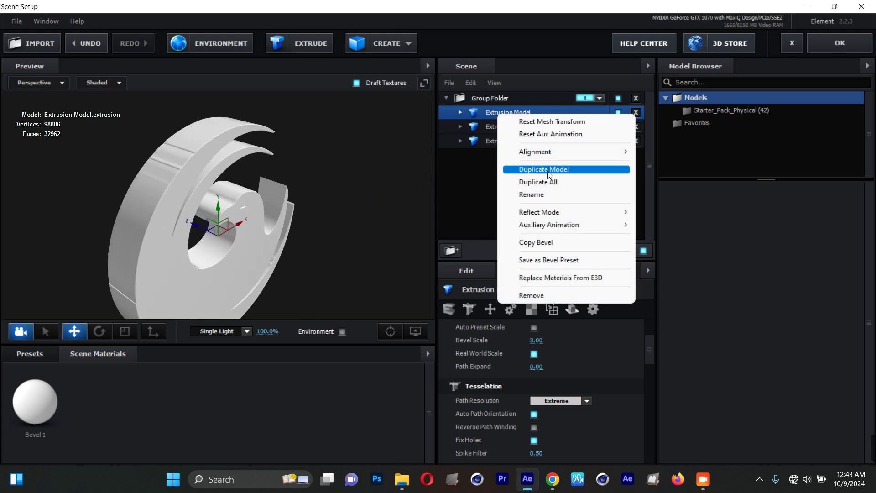
pyautogui.click(546, 195)
pyautogui.write('front')
pyautogui.press('Return')
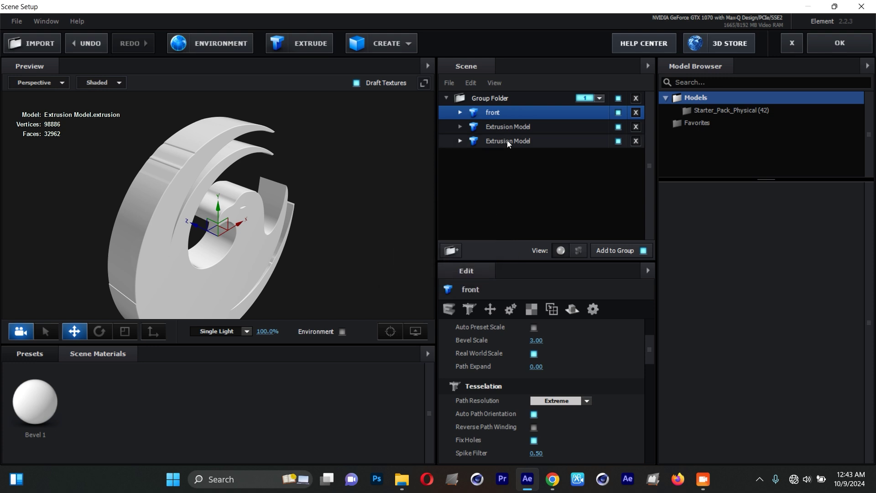
# Step: Rename the second extrusion model as mid and the third as back
pyautogui.click(511, 128)
pyautogui.rightClick(511, 127)
pyautogui.click(563, 208)
pyautogui.write('n')
pyautogui.write('id')
pyautogui.press('Return')
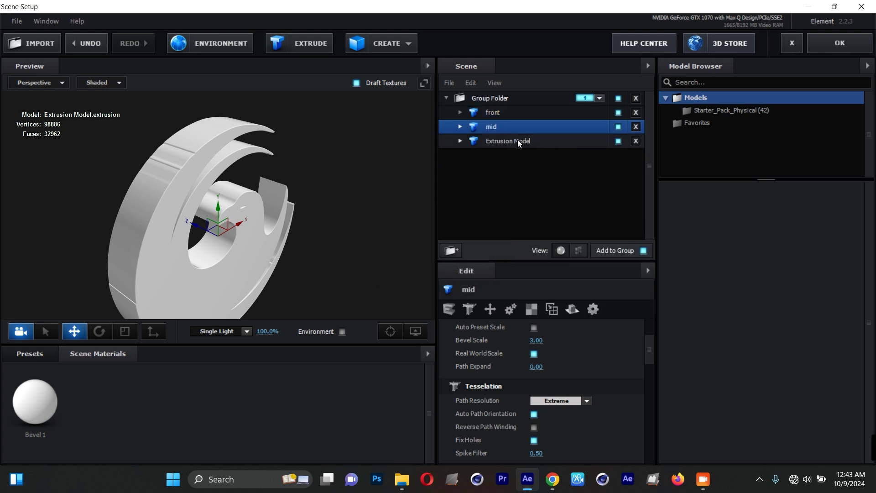
pyautogui.click(518, 141)
pyautogui.rightClick(519, 141)
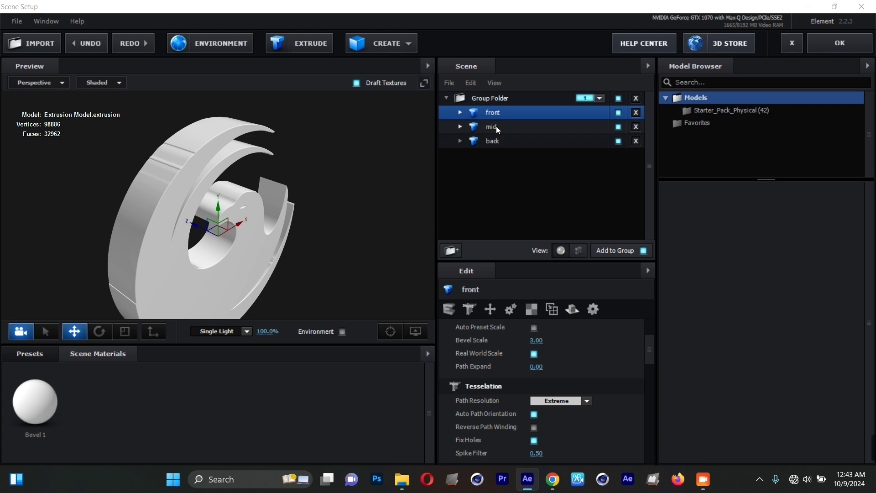
# Step: Offset the mid and back models along the Z axis so that all three sit one behind another
pyautogui.click(499, 127)
pyautogui.moveTo(198, 223); pyautogui.dragTo(99, 241)
pyautogui.click(493, 142)
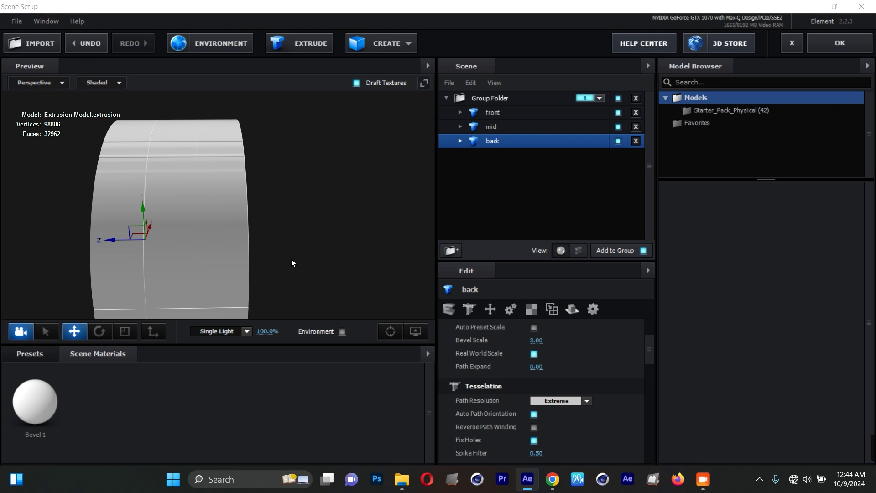
# Step: Apply the Gold material from the Physical presets to the mid model
pyautogui.click(31, 354)
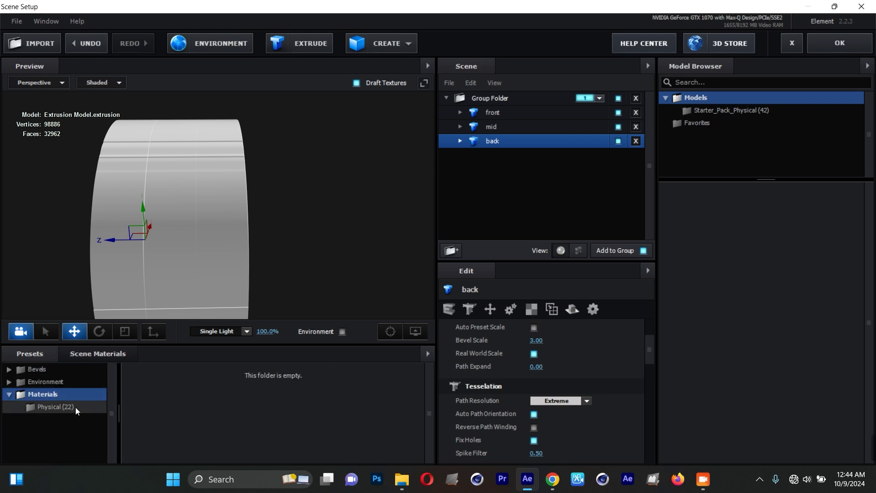
pyautogui.click(53, 407)
pyautogui.scroll(-2, 272, 436)
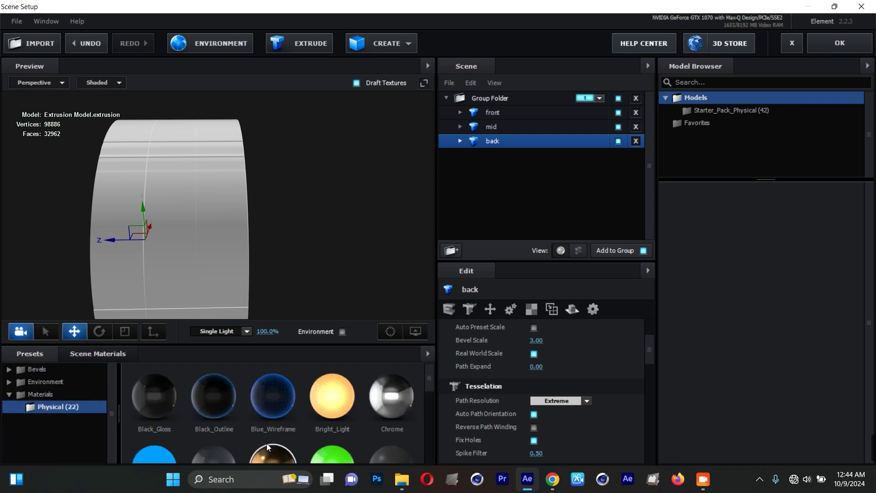
pyautogui.moveTo(273, 436); pyautogui.dragTo(506, 134)
pyautogui.moveTo(256, 268); pyautogui.dragTo(277, 250)
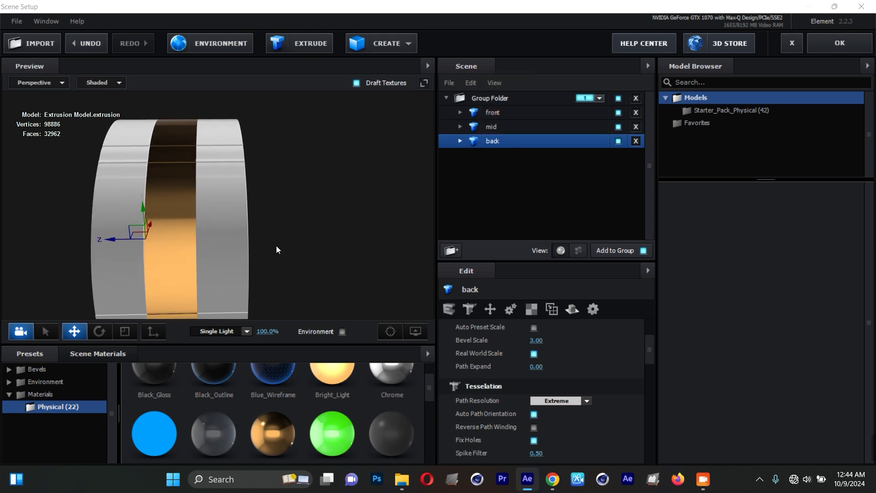
pyautogui.scroll(2, 172, 262)
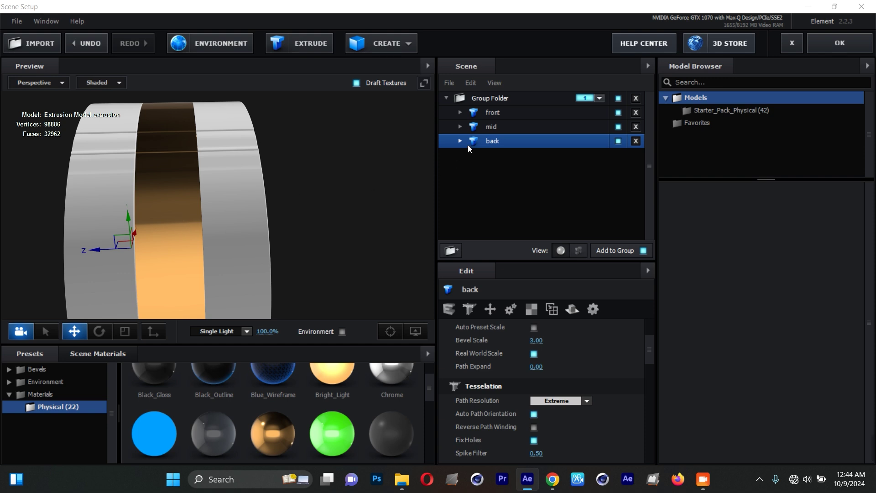
# Step: Set the Extrude value of the mid model's Gold material to 1.5
pyautogui.click(494, 127)
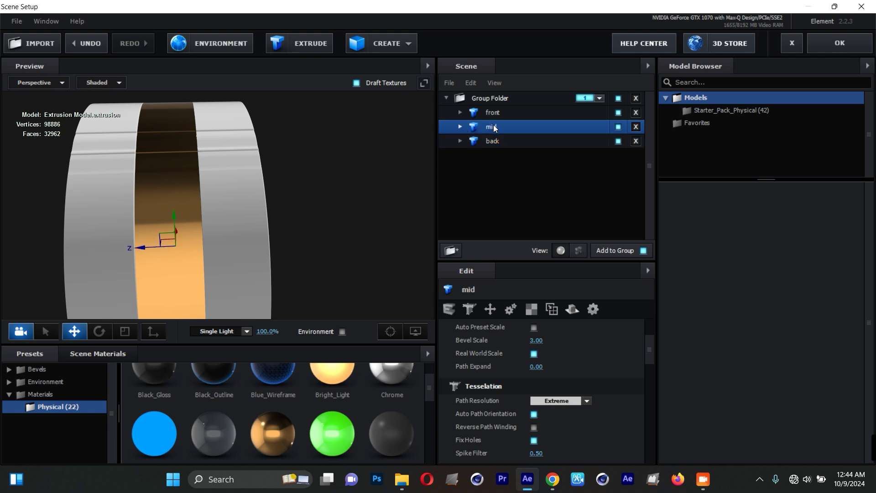
pyautogui.click(461, 128)
pyautogui.click(507, 143)
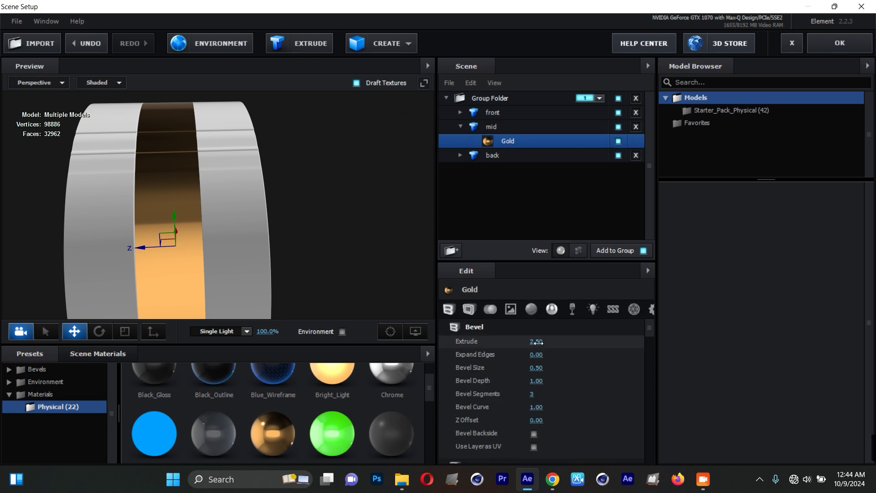
pyautogui.moveTo(537, 342); pyautogui.dragTo(533, 343)
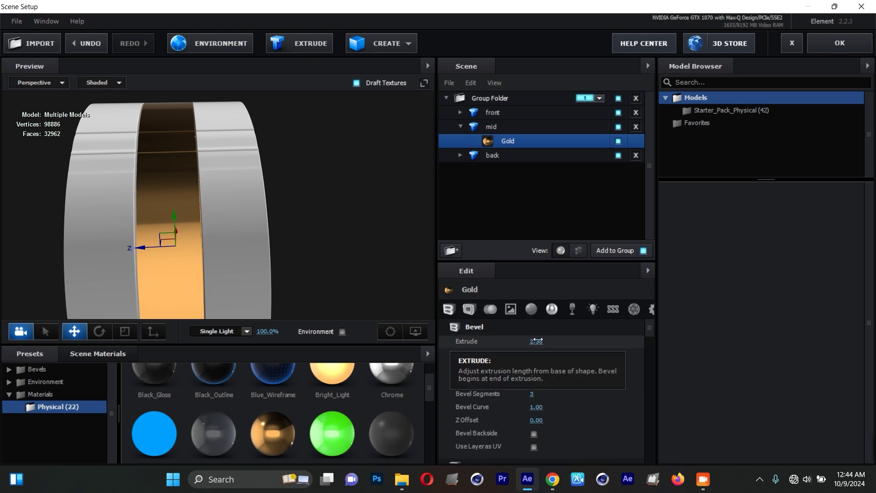
pyautogui.click(540, 342)
pyautogui.write('1.5')
pyautogui.press('Return')
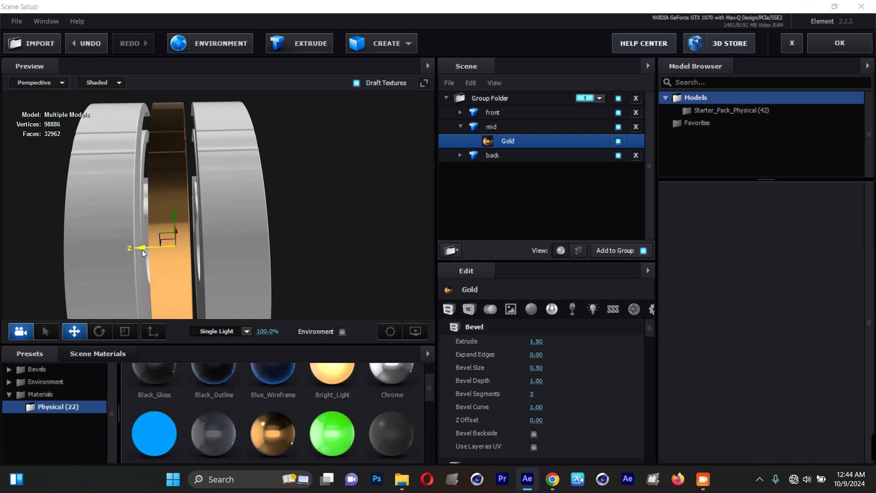
# Step: Shift the mid and back models along the Z axis toward front to close the gaps between the layers
pyautogui.moveTo(145, 254); pyautogui.dragTo(151, 253)
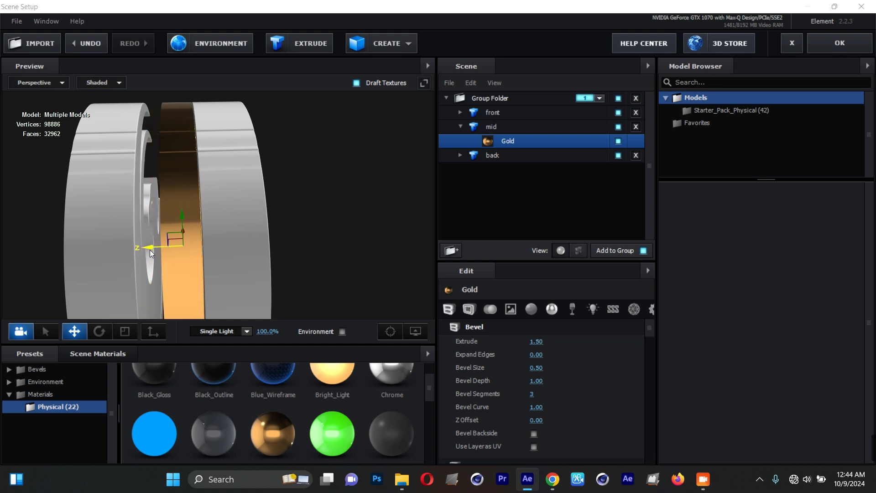
pyautogui.click(493, 155)
pyautogui.moveTo(85, 251); pyautogui.dragTo(118, 248)
pyautogui.moveTo(320, 203); pyautogui.dragTo(179, 238)
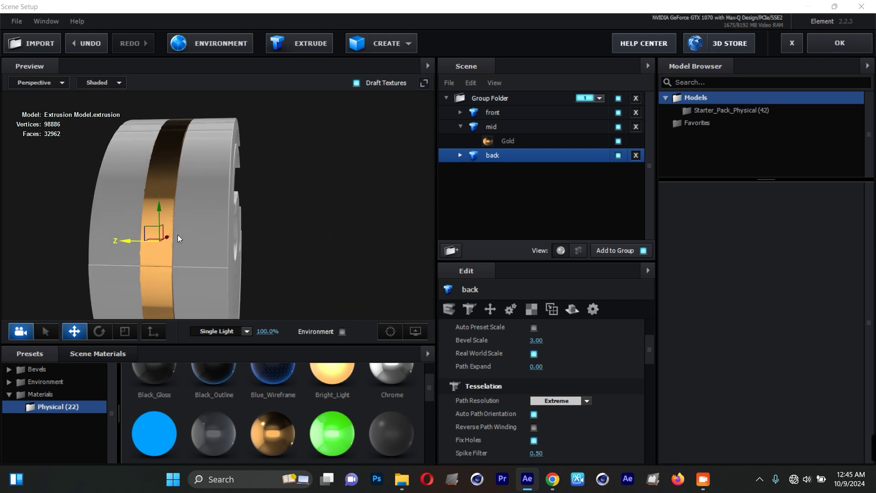
pyautogui.hotkey('ctrl', 'z')
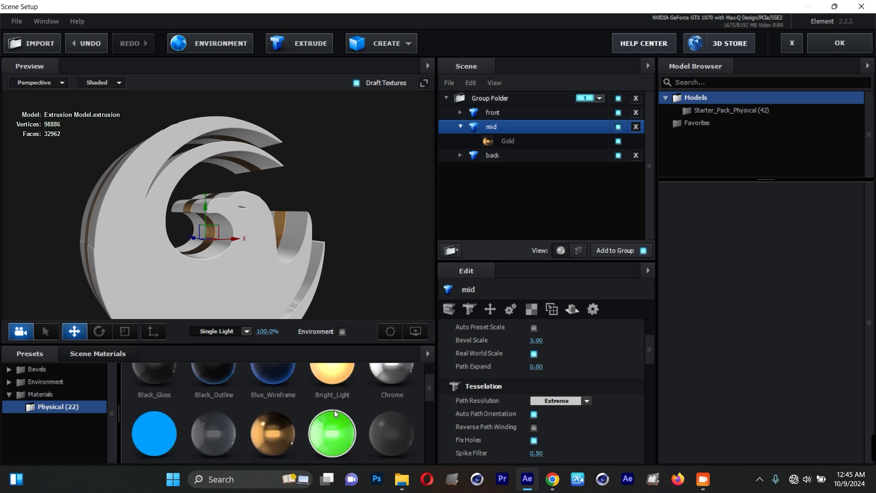
# Step: Replace the mid model's material with the Green_Light preset
pyautogui.scroll(-1, 336, 444)
pyautogui.moveTo(338, 408); pyautogui.dragTo(535, 132)
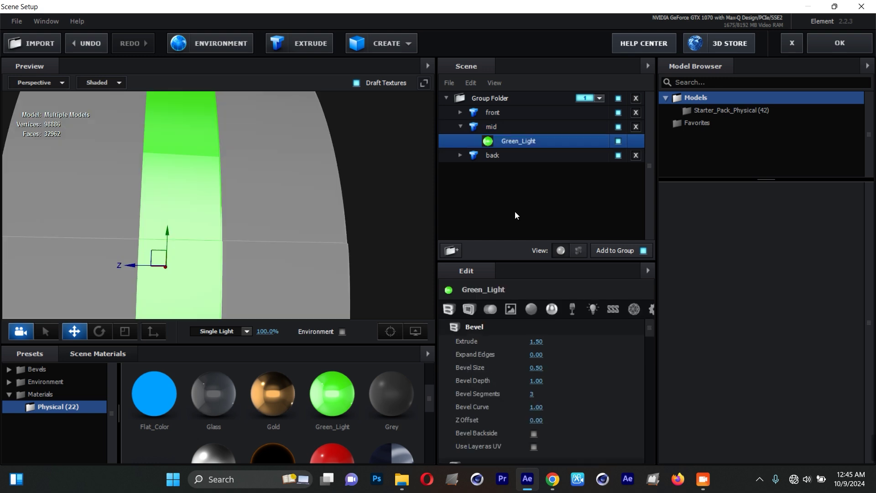
# Step: Change the Illumination color of the mid model's Green_Light material to orange
pyautogui.doubleClick(494, 130)
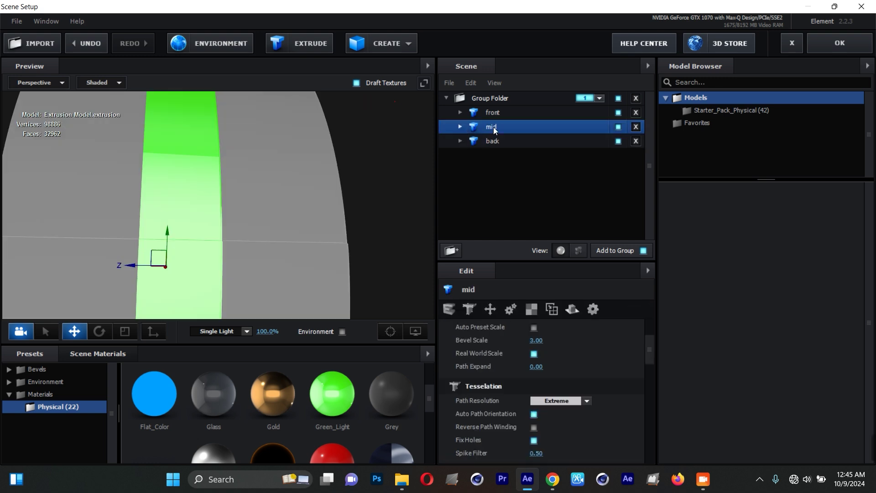
pyautogui.click(461, 128)
pyautogui.click(509, 142)
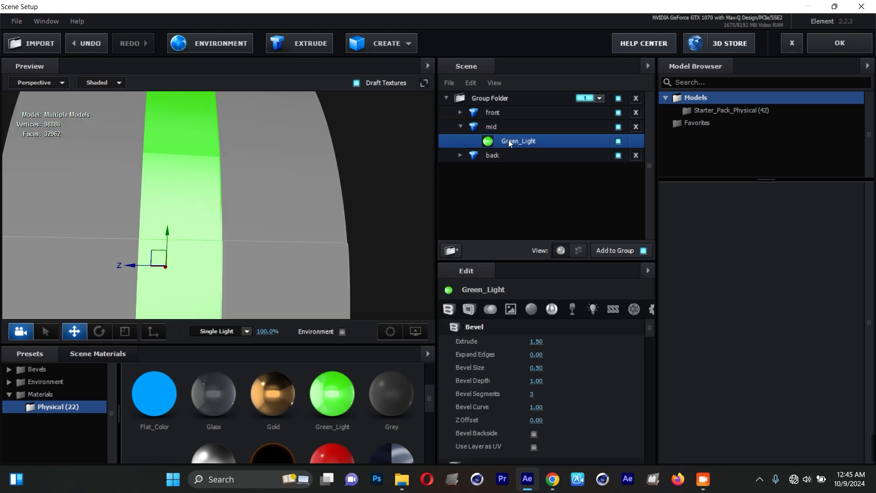
pyautogui.scroll(-10, 579, 420)
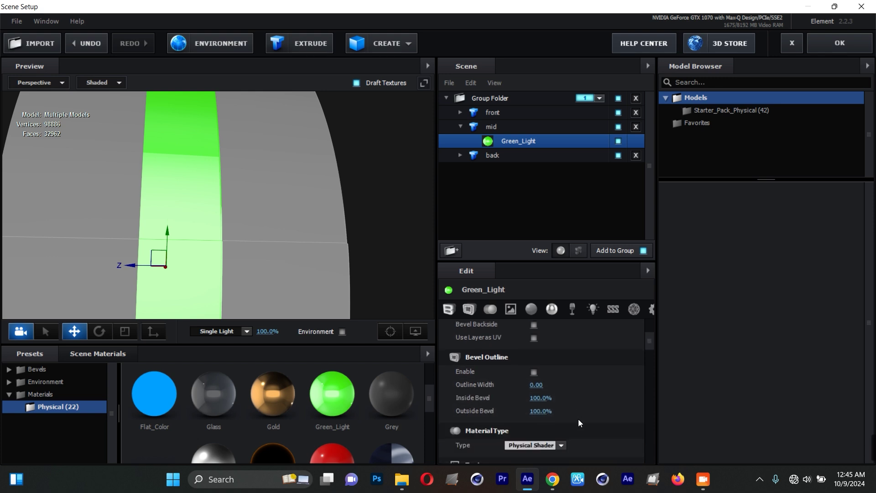
pyautogui.scroll(-1, 582, 420)
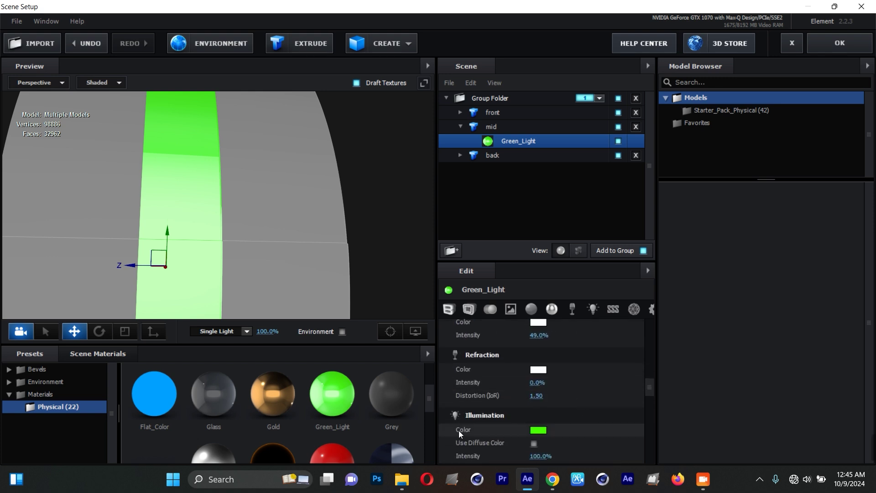
pyautogui.click(534, 431)
pyautogui.moveTo(599, 445); pyautogui.dragTo(598, 441)
pyautogui.click(623, 451)
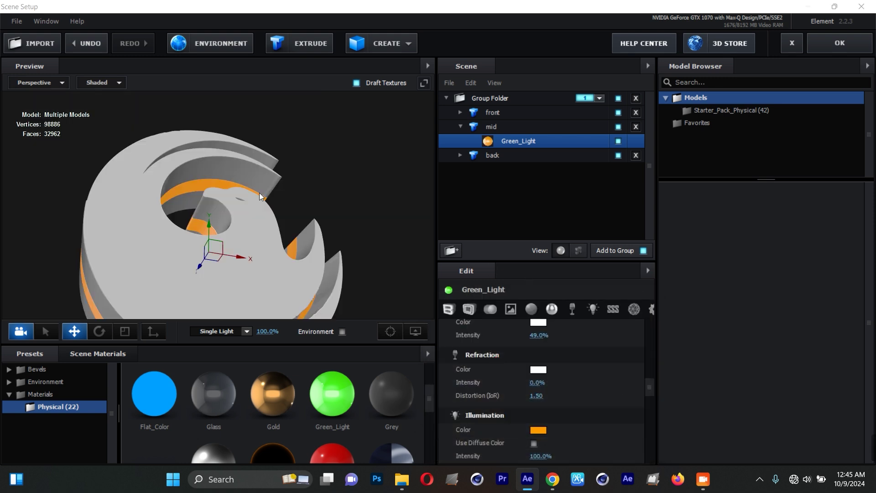
# Step: Apply the Gold material preset to the front and back models
pyautogui.moveTo(282, 402); pyautogui.dragTo(513, 95)
pyautogui.moveTo(273, 393)
pyautogui.mouseDown()
pyautogui.moveTo(465, 235)
pyautogui.moveTo(530, 156)
pyautogui.moveTo(493, 155)
pyautogui.mouseUp()
pyautogui.moveTo(308, 217); pyautogui.dragTo(303, 141)
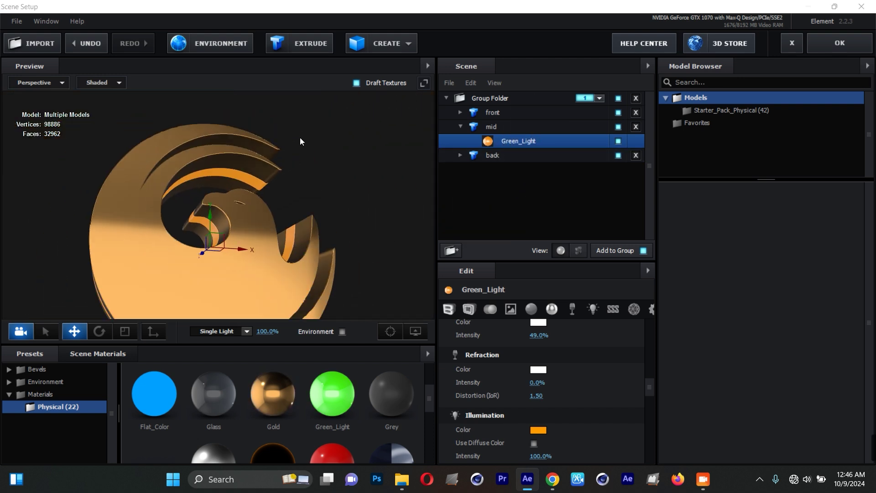
pyautogui.click(460, 127)
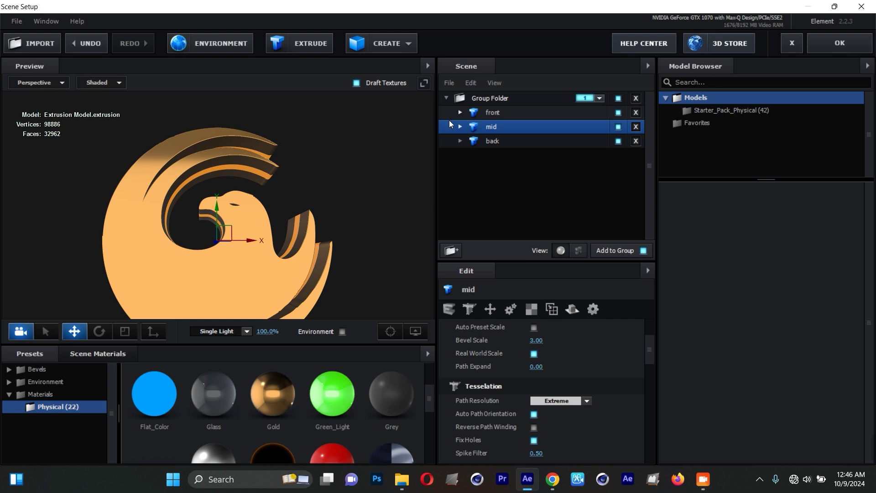
pyautogui.scroll(5, 279, 228)
pyautogui.moveTo(355, 178); pyautogui.dragTo(336, 162)
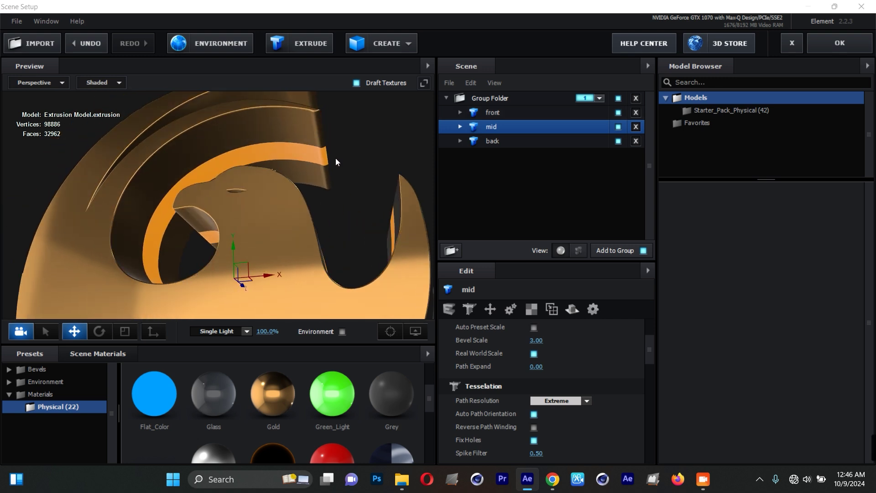
# Step: Load black-texture from the E3D folder as the Normal Bump texture of the front model's Gold material
pyautogui.click(460, 113)
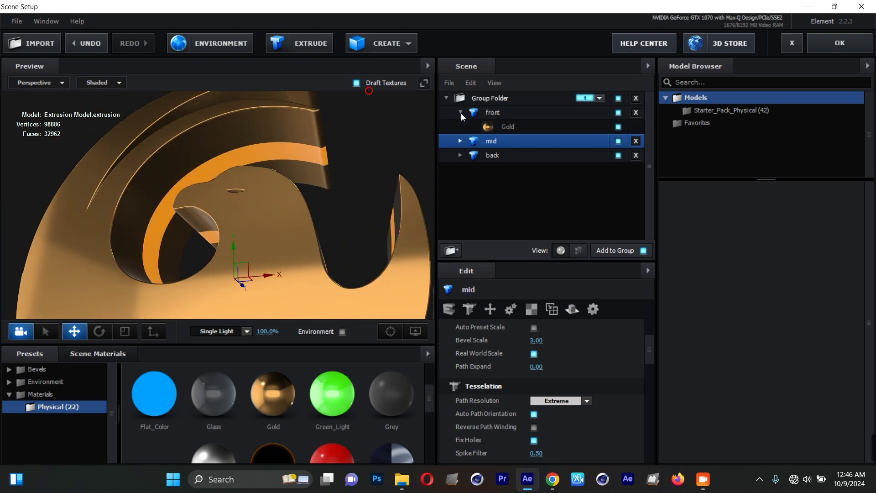
pyautogui.click(518, 127)
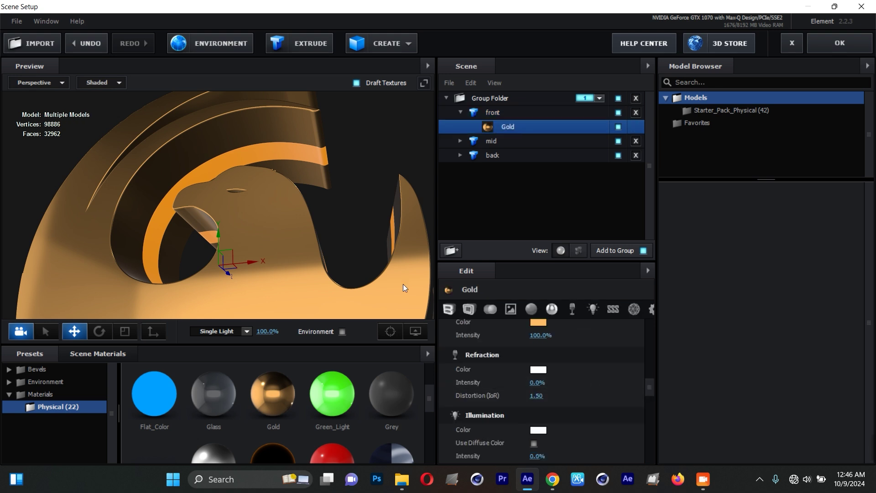
pyautogui.scroll(2, 346, 275)
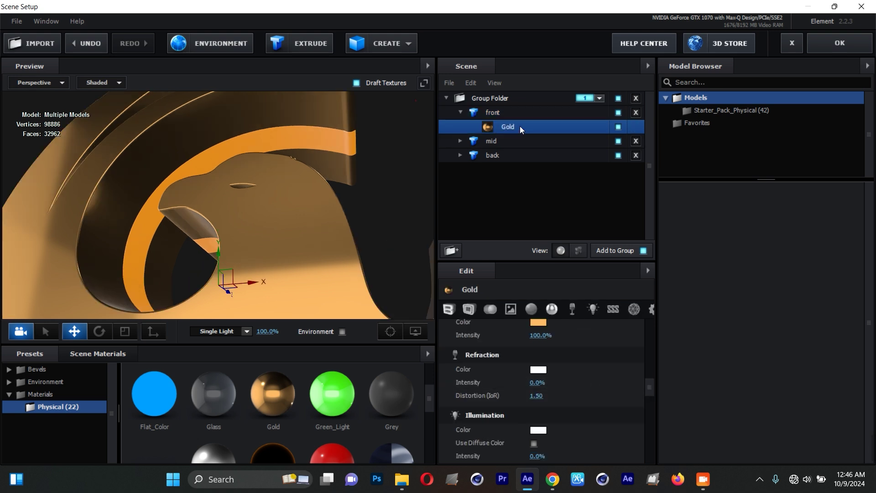
pyautogui.moveTo(647, 391); pyautogui.dragTo(646, 423)
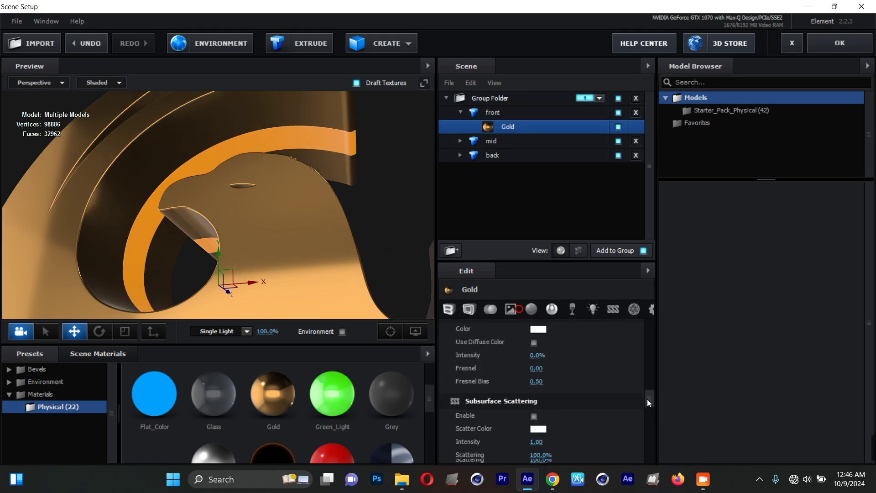
pyautogui.scroll(10, 487, 405)
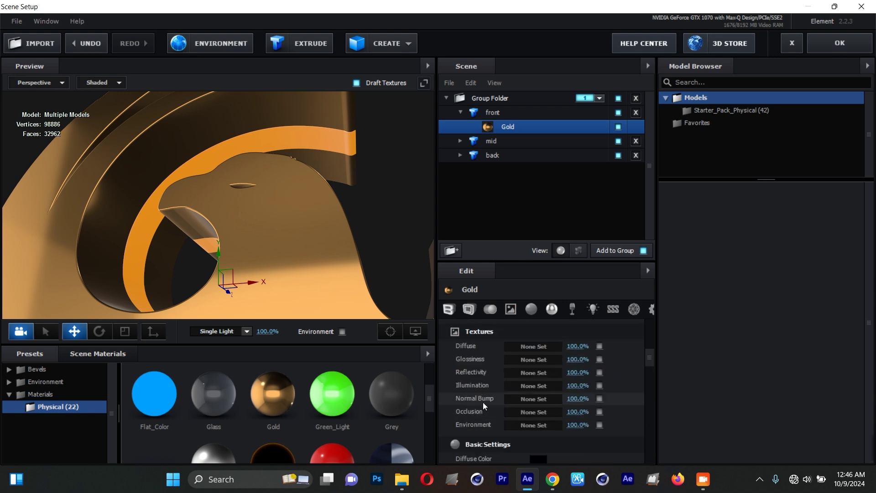
pyautogui.click(528, 398)
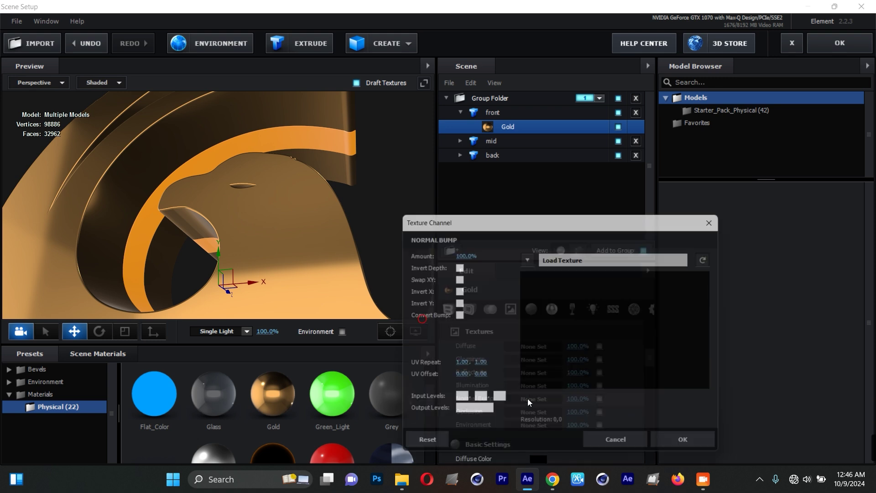
pyautogui.click(593, 259)
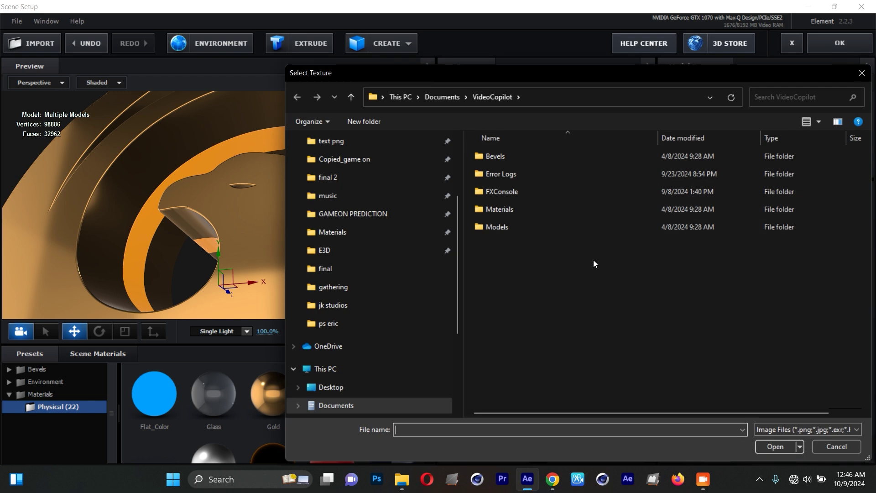
pyautogui.click(324, 250)
pyautogui.click(767, 170)
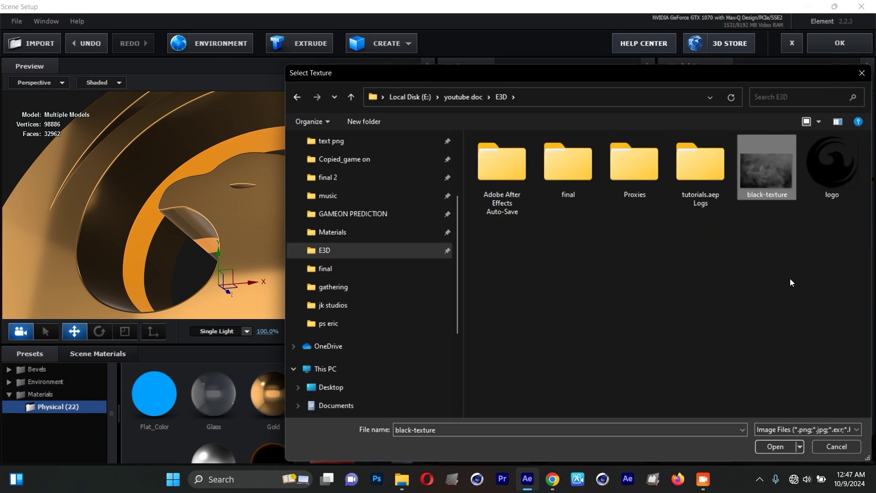
pyautogui.click(774, 448)
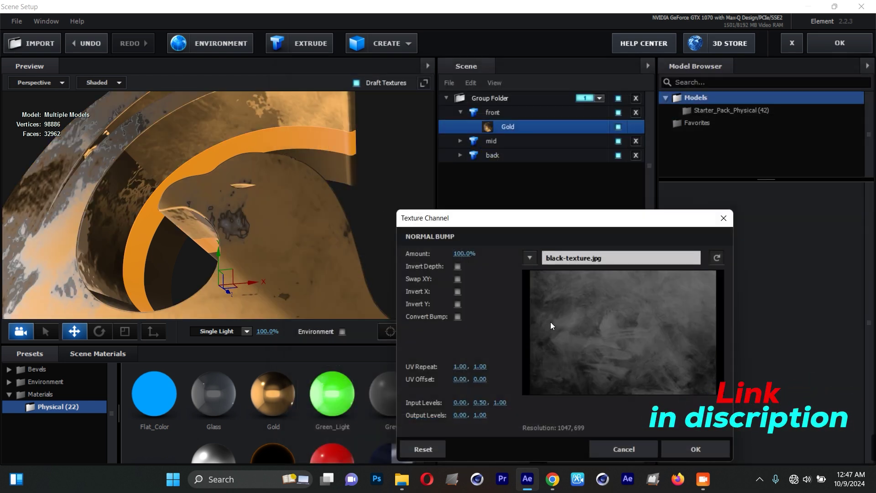
# Step: Enable Convert Bump, Invert X and Invert Y for the normal bump texture and set its Amount to 22%
pyautogui.click(457, 316)
pyautogui.click(464, 254)
pyautogui.write('75')
pyautogui.press('Return')
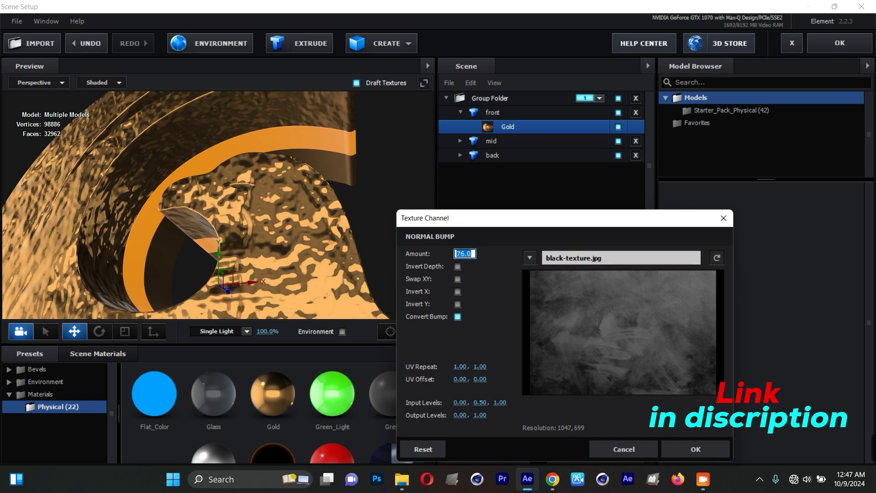
pyautogui.write('22')
pyautogui.press('Return')
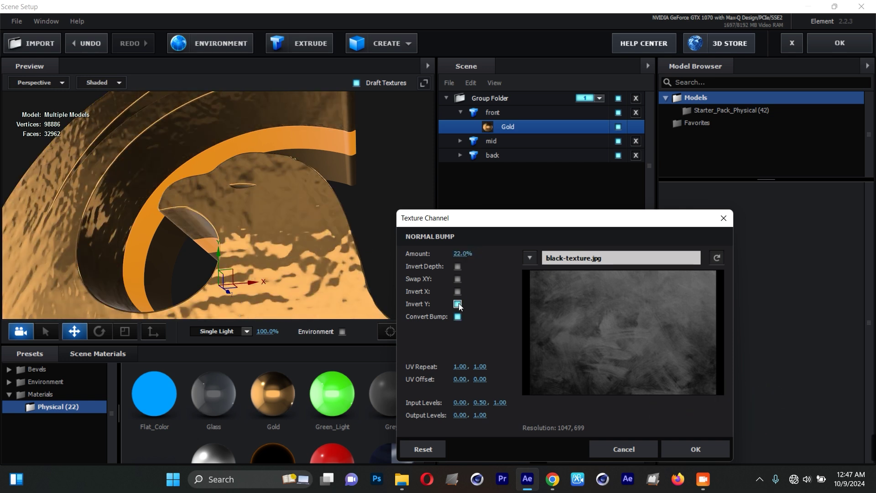
pyautogui.click(458, 303)
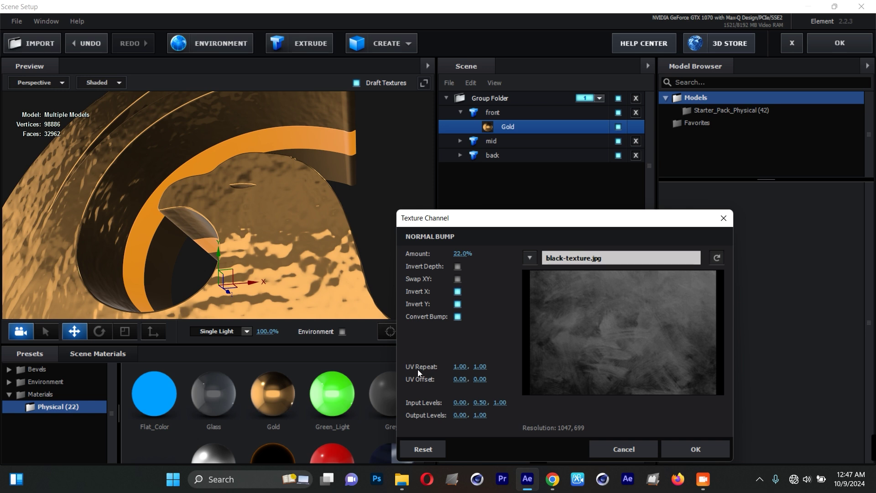
# Step: Set the bump texture's UV Repeat to 9 in both directions and accept the texture settings
pyautogui.click(459, 366)
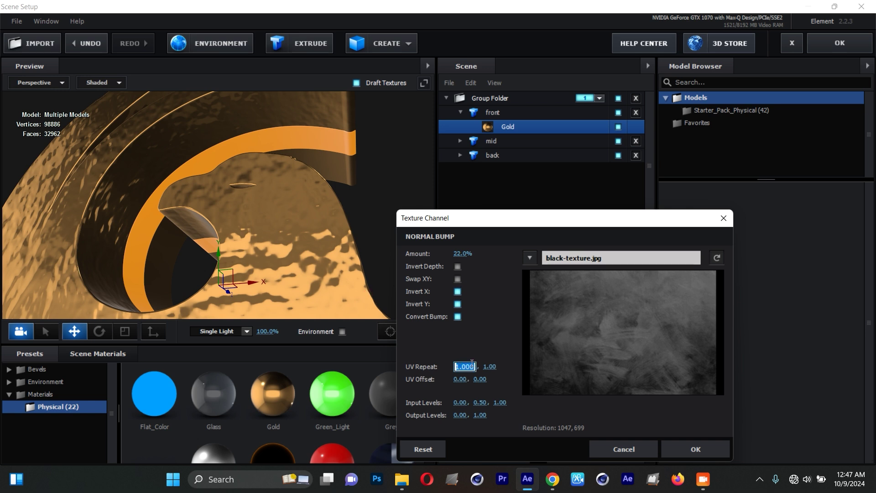
pyautogui.write('9')
pyautogui.press('Return')
pyautogui.write('9')
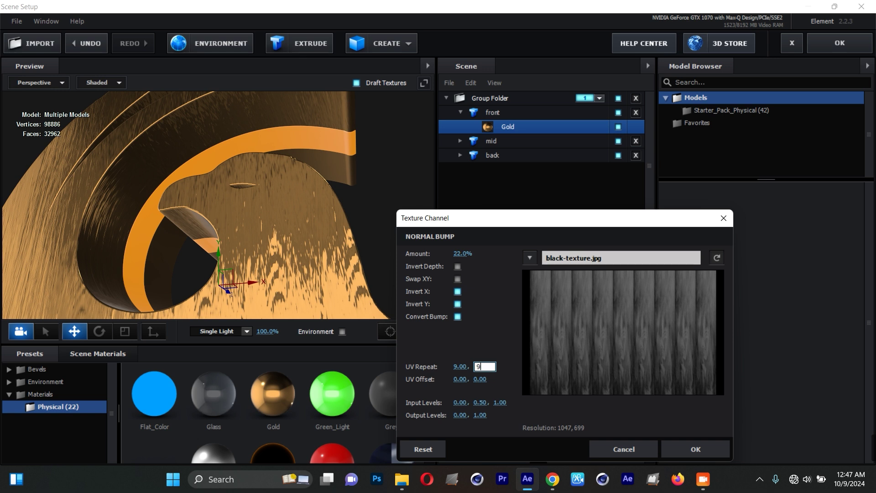
pyautogui.press('Return')
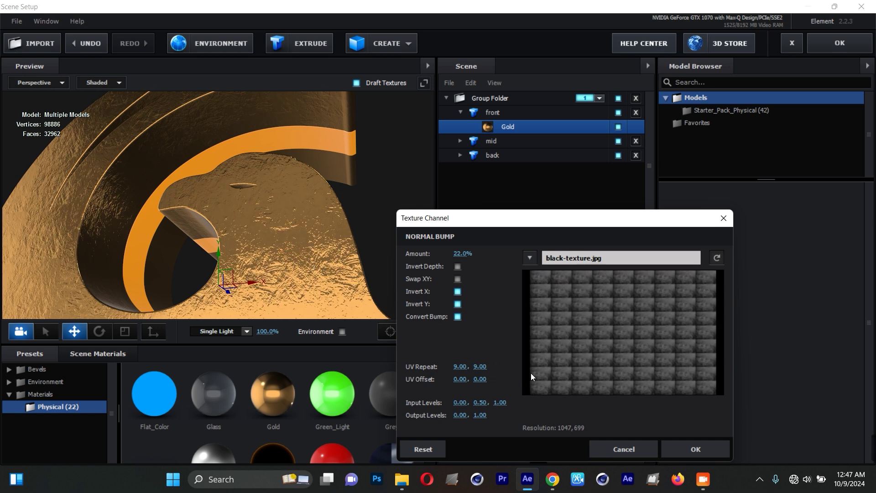
pyautogui.click(691, 453)
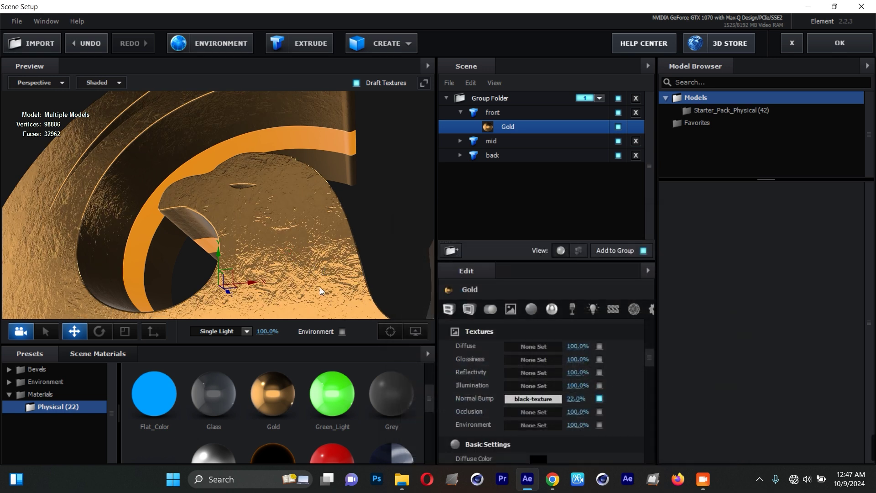
# Step: Load black-texture as the Normal Bump texture of the back model's Gold material
pyautogui.moveTo(352, 171); pyautogui.dragTo(108, 234)
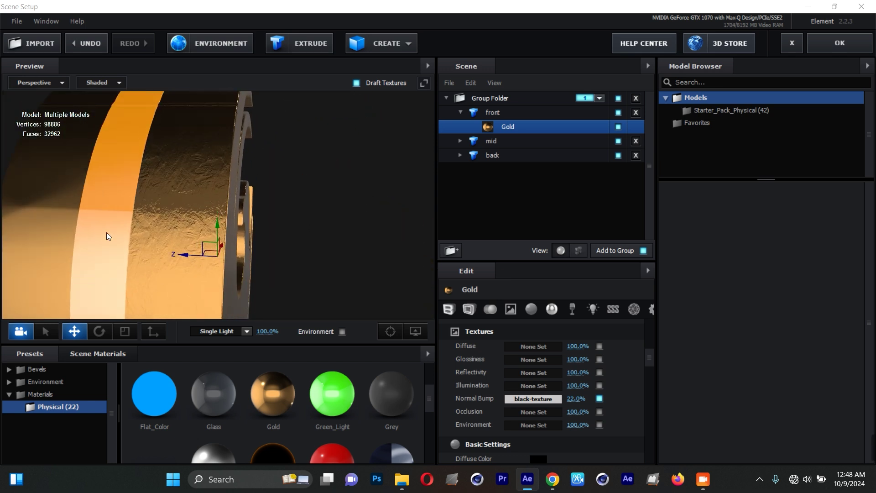
pyautogui.click(492, 155)
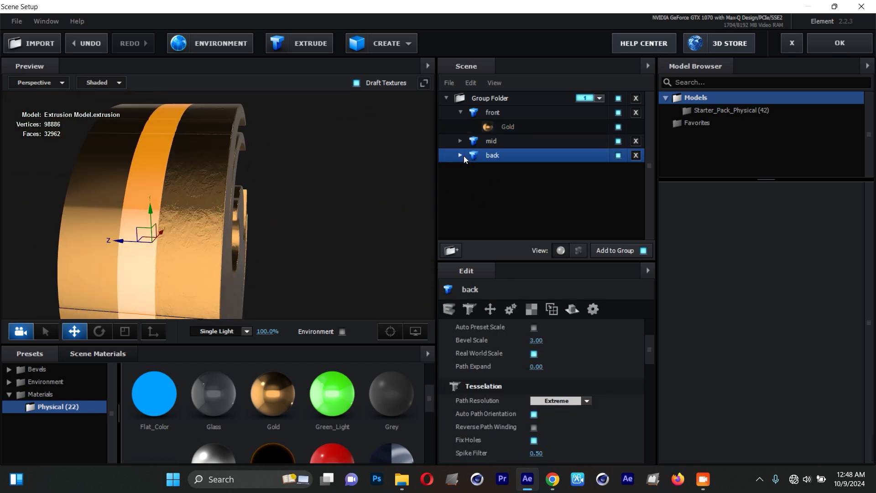
pyautogui.click(460, 155)
pyautogui.click(508, 169)
pyautogui.click(533, 412)
pyautogui.click(585, 259)
pyautogui.click(767, 167)
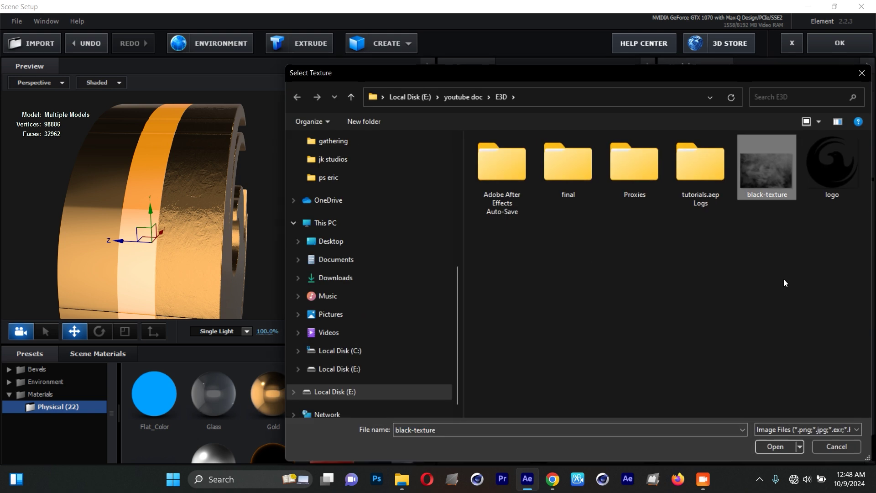
pyautogui.click(777, 446)
# Step: Set the UV Repeat of the back model's bump texture to 10 and its Amount to 22%, and accept the settings
pyautogui.click(460, 366)
pyautogui.write('10')
pyautogui.press('Return')
pyautogui.press('Return')
pyautogui.moveTo(359, 247); pyautogui.dragTo(256, 301)
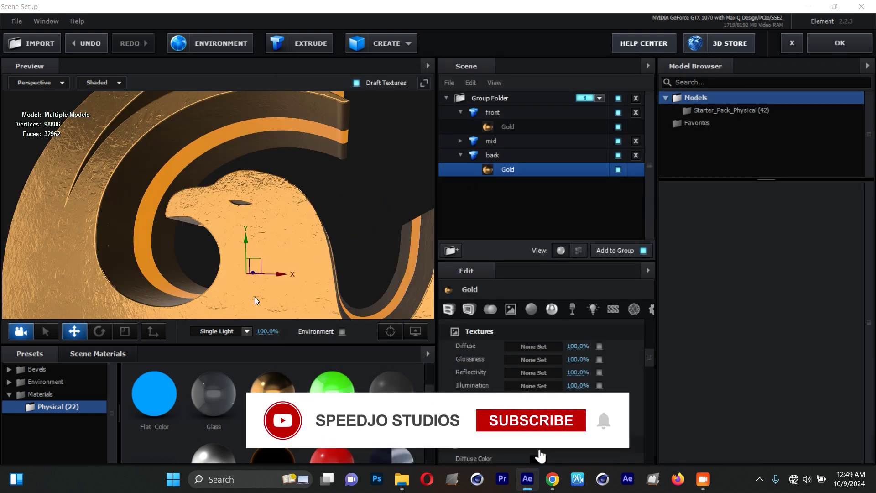
# Step: Switch the preview lighting to Cinema and raise its intensity to 200%
pyautogui.click(239, 334)
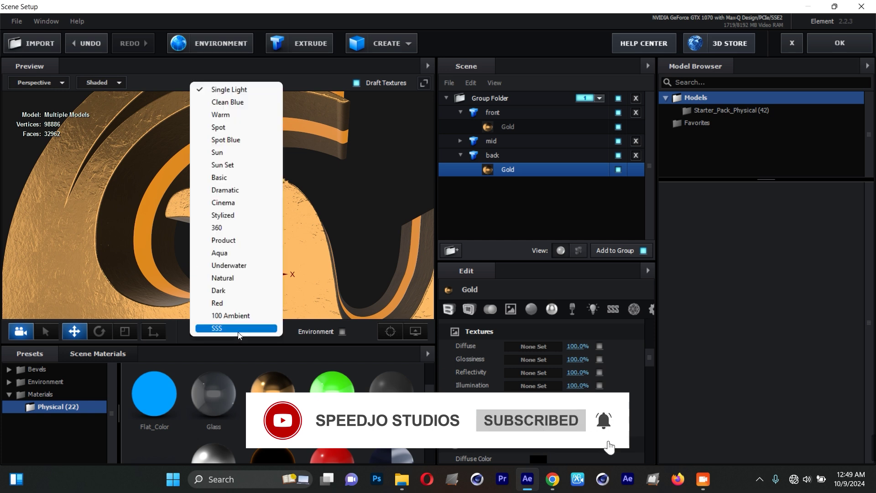
pyautogui.click(236, 202)
pyautogui.moveTo(296, 180); pyautogui.dragTo(294, 177)
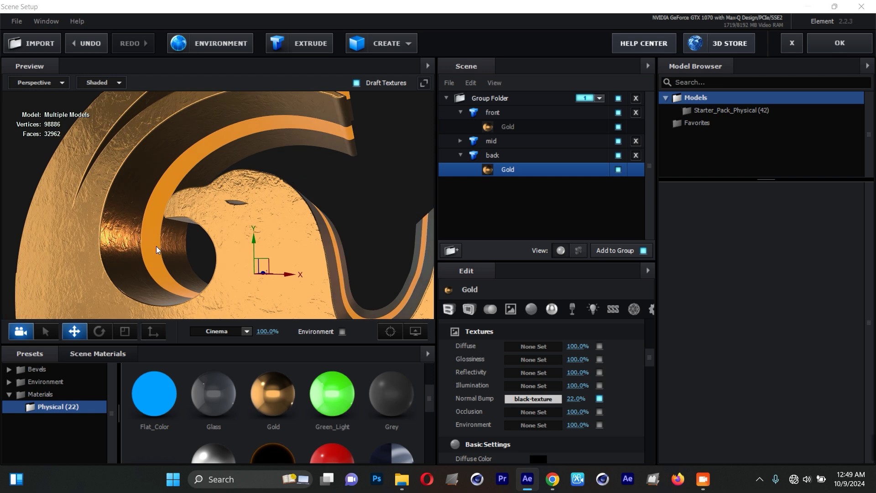
pyautogui.click(267, 332)
pyautogui.write('200')
pyautogui.press('Return')
pyautogui.moveTo(353, 203); pyautogui.dragTo(307, 203)
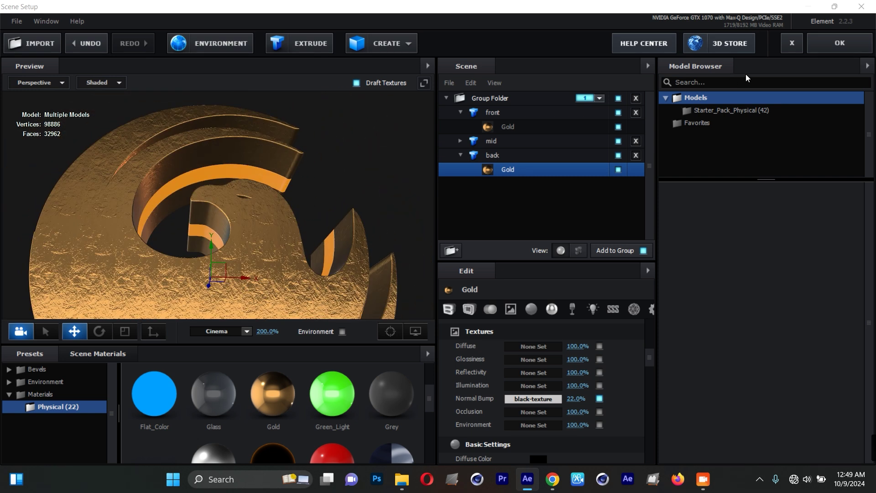
# Step: Accept the scene setup and enlarge the model in the composition to a World Scale of 2.94
pyautogui.click(824, 52)
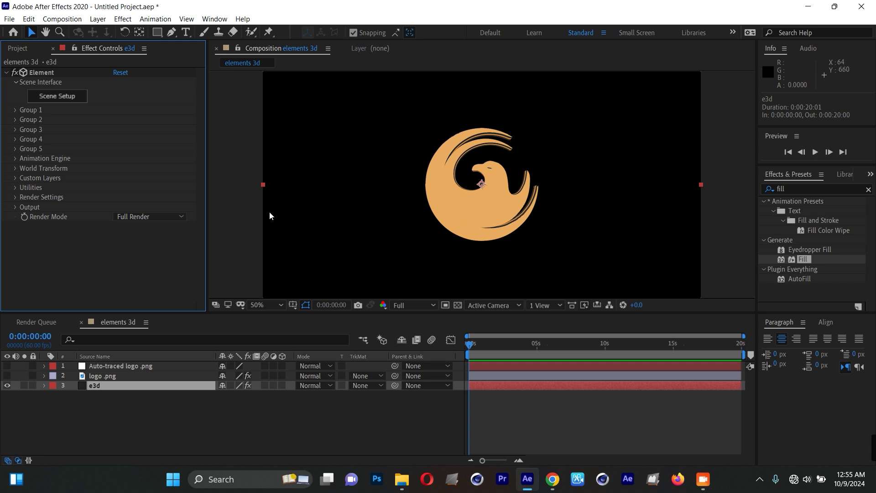
pyautogui.click(16, 169)
pyautogui.moveTo(176, 205); pyautogui.dragTo(94, 243)
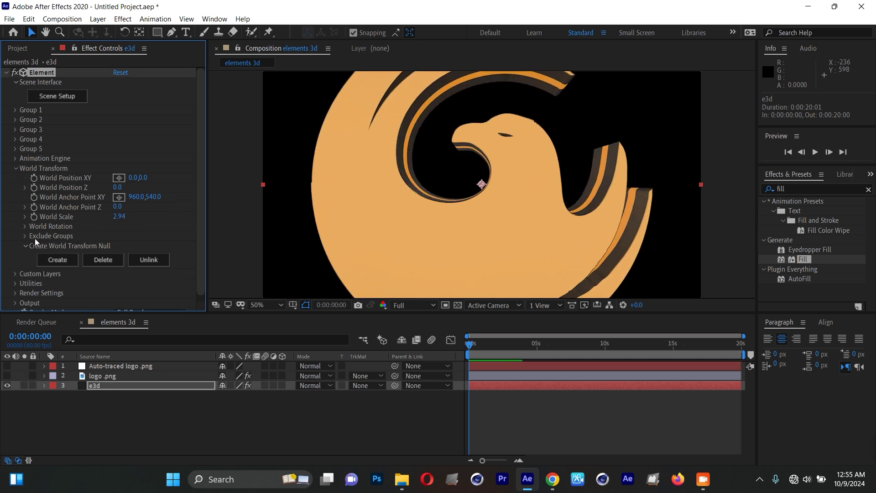
# Step: Set the X and Y World Rotation to -20°, World Position XY to 143, 0 and World Scale to 3.70
pyautogui.click(24, 227)
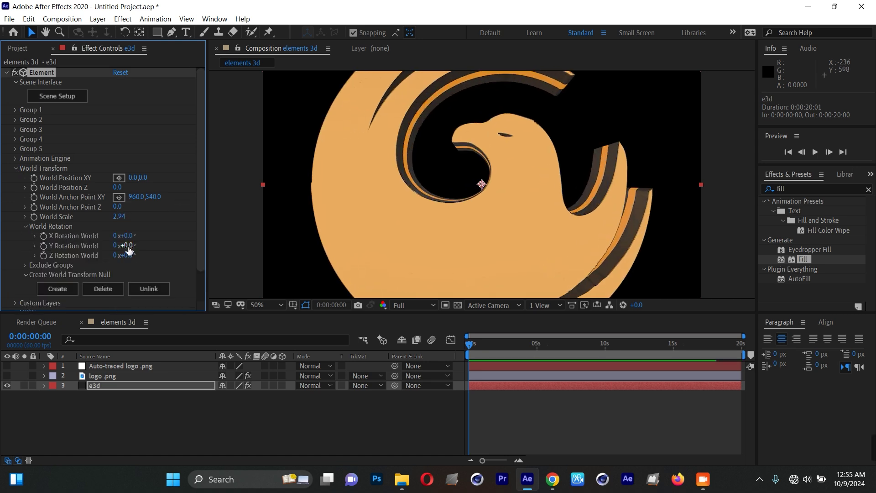
pyautogui.moveTo(127, 247)
pyautogui.mouseDown()
pyautogui.moveTo(145, 216)
pyautogui.moveTo(137, 244)
pyautogui.moveTo(153, 240)
pyautogui.moveTo(118, 241)
pyautogui.mouseUp()
pyautogui.moveTo(133, 177); pyautogui.dragTo(217, 178)
pyautogui.moveTo(126, 235); pyautogui.dragTo(117, 223)
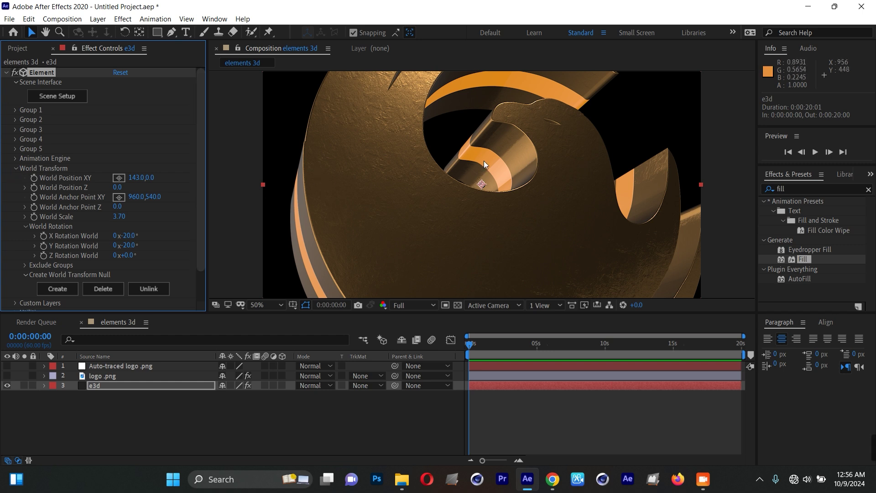
# Step: Rotate the Element render environment to 58° on X and 15° on Y
pyautogui.click(15, 168)
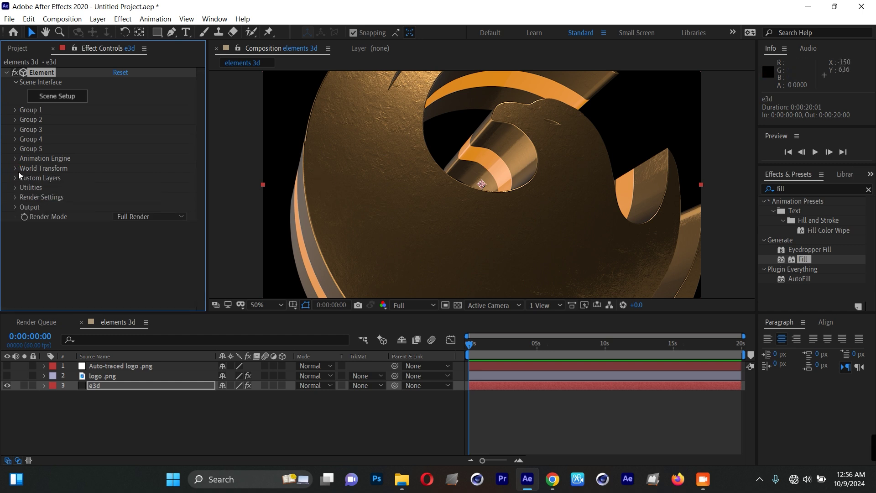
pyautogui.click(15, 197)
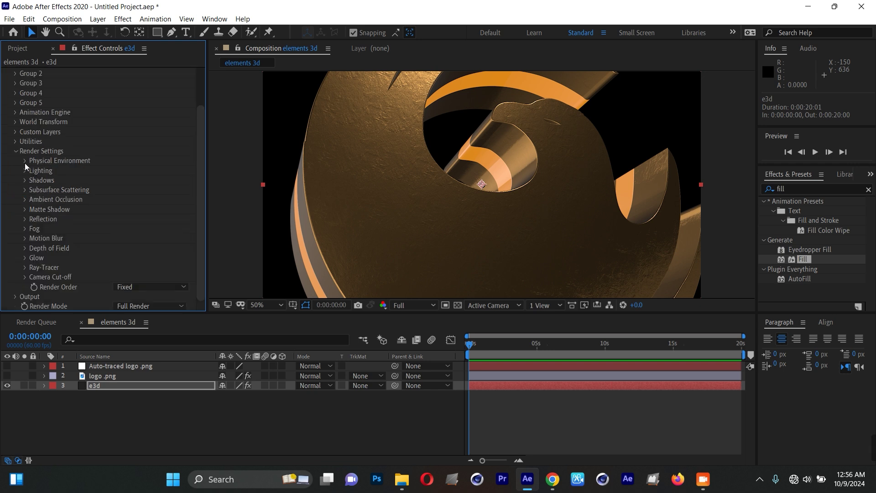
pyautogui.click(24, 162)
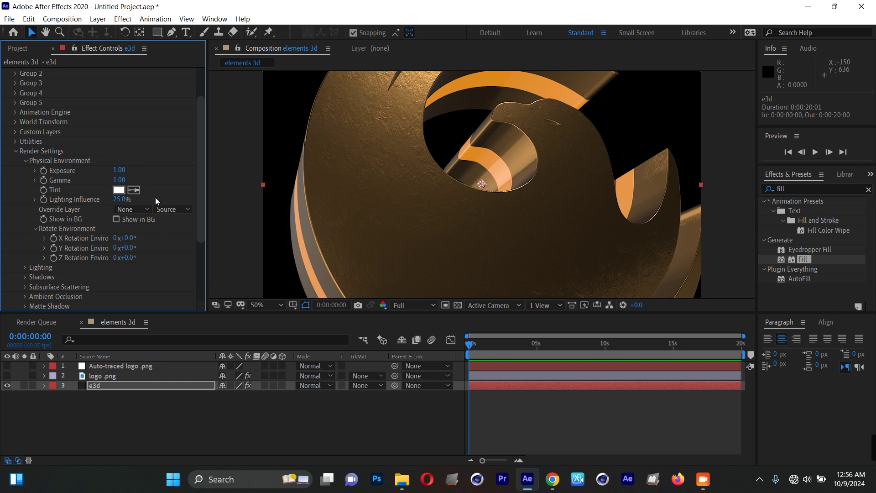
pyautogui.click(35, 230)
pyautogui.click(35, 231)
pyautogui.moveTo(131, 248); pyautogui.dragTo(130, 264)
# Step: Enable Element's Glow in the render settings and set its Glow Saturation to 1.1
pyautogui.scroll(-4, 129, 264)
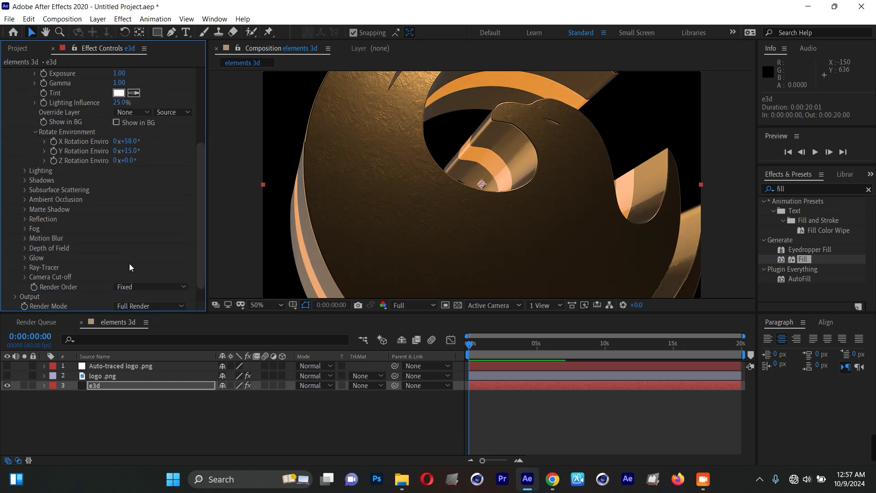
pyautogui.click(25, 258)
pyautogui.scroll(-4, 68, 228)
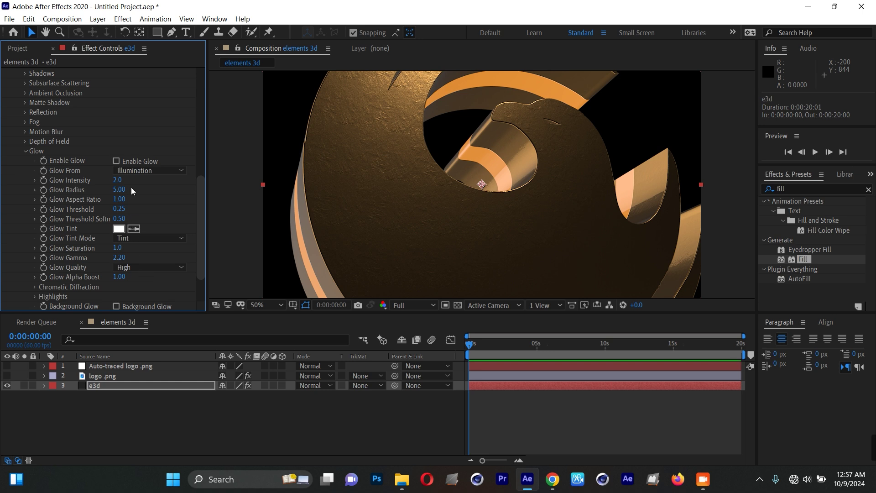
pyautogui.click(116, 161)
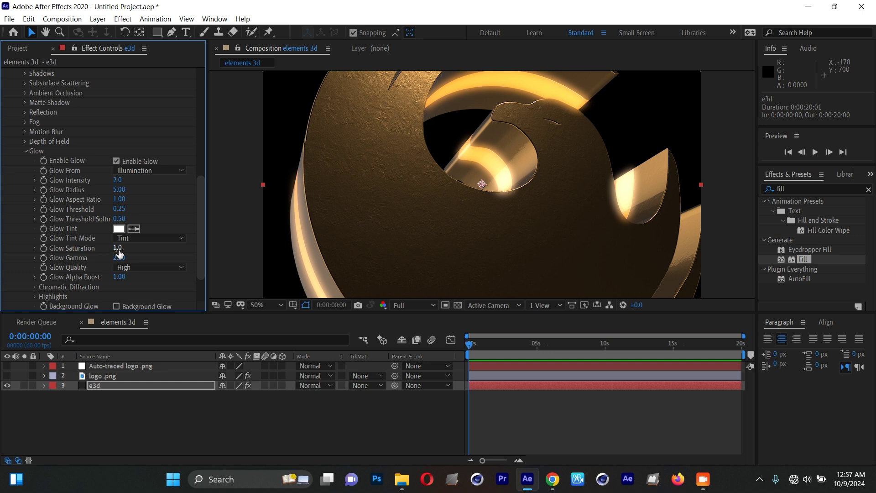
pyautogui.moveTo(119, 248); pyautogui.dragTo(123, 248)
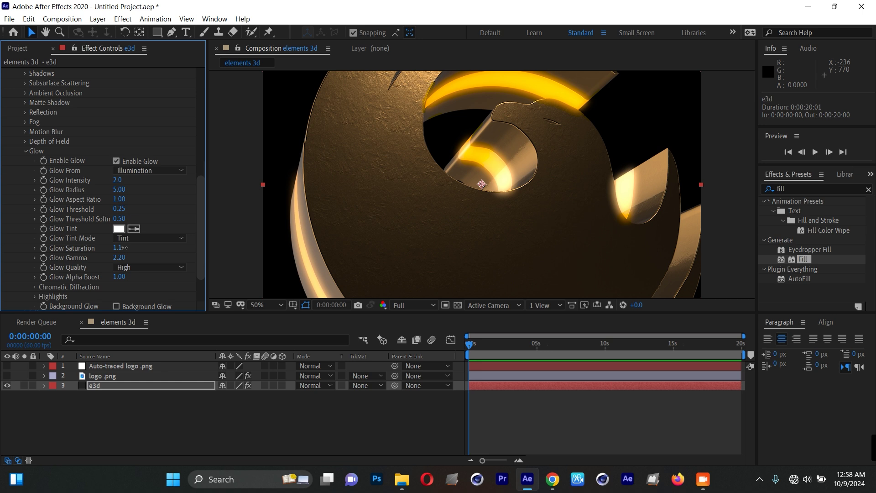
# Step: Duplicate the e3d layer twice and stagger the copies to start at about 5 and 10 seconds
pyautogui.click(127, 384)
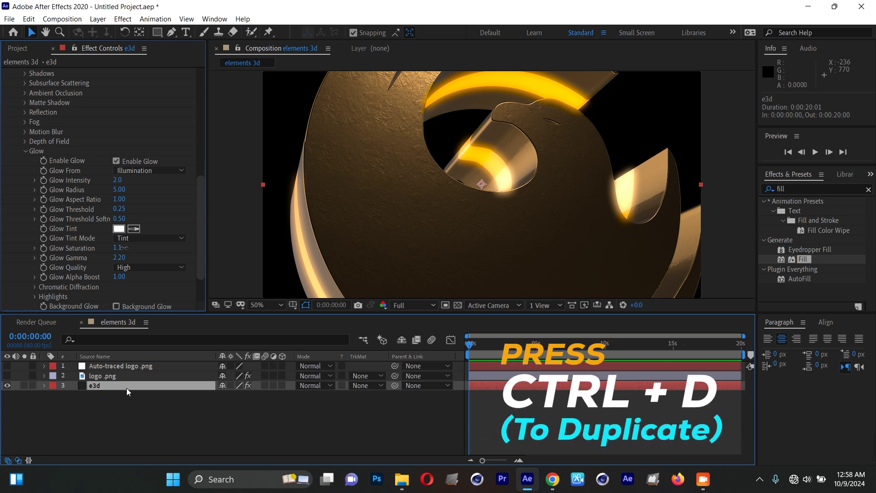
pyautogui.hotkey('ctrl', 'd')
pyautogui.hotkey('ctrl', 'd')
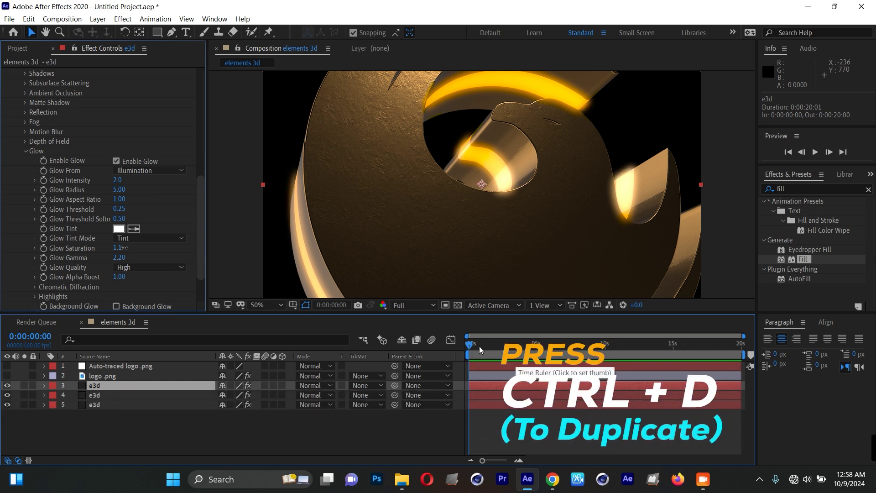
pyautogui.keyDown('shift'); pyautogui.click(492, 385); pyautogui.keyUp('shift')
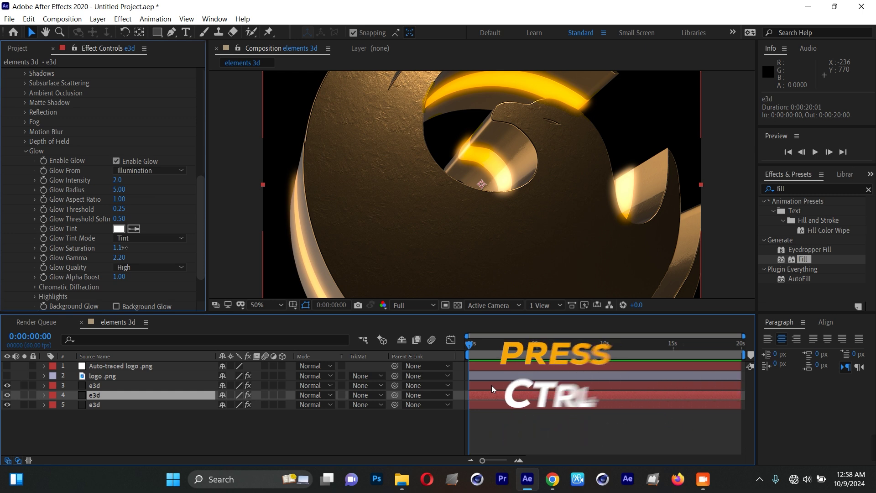
pyautogui.moveTo(492, 385); pyautogui.dragTo(623, 386)
pyautogui.click(554, 386)
# Step: Split the bottom e3d layer at 0:00:05:04 and delete the part after the split
pyautogui.click(533, 403)
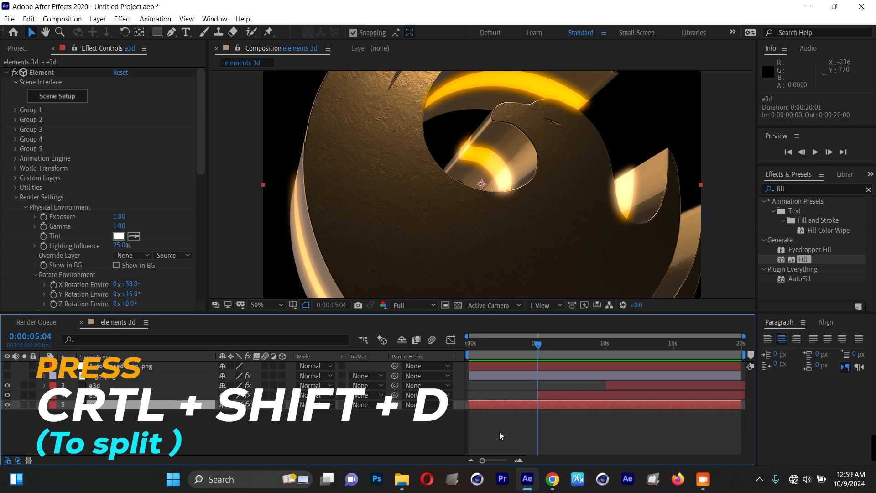
pyautogui.hotkey('ctrl', 'shift', 'd')
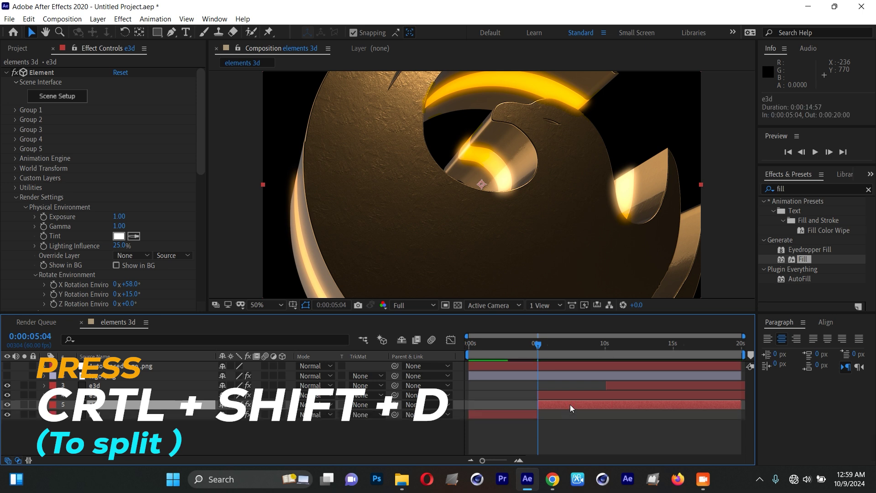
pyautogui.press('Delete')
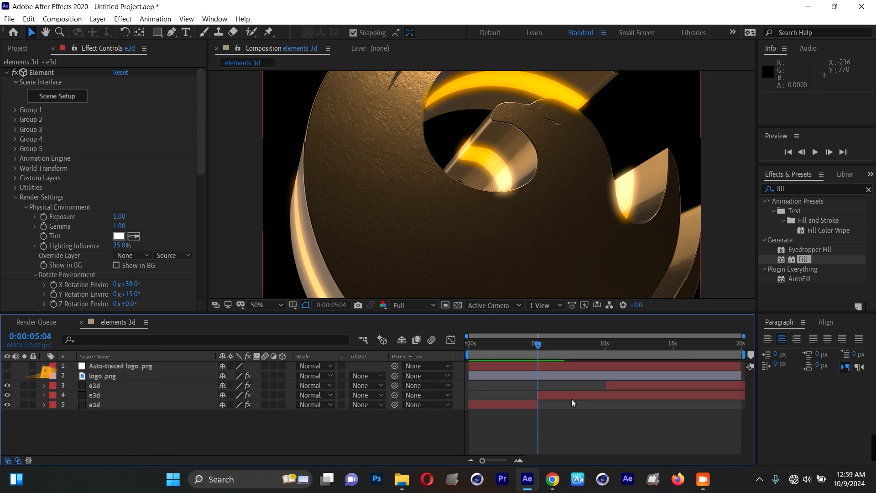
# Step: Split the middle e3d layer at 0:00:10:06 and delete its remaining portion
pyautogui.click(553, 396)
pyautogui.moveTo(538, 346); pyautogui.dragTo(606, 346)
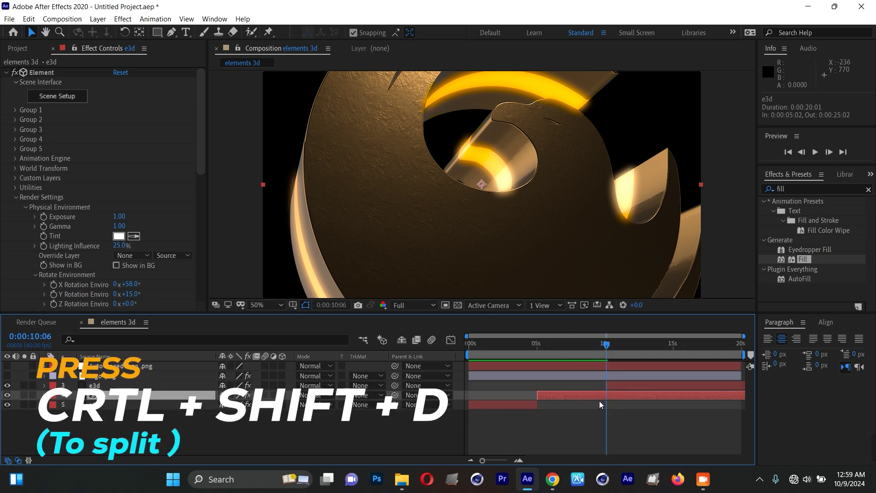
pyautogui.hotkey('ctrl', 'shift', 'd')
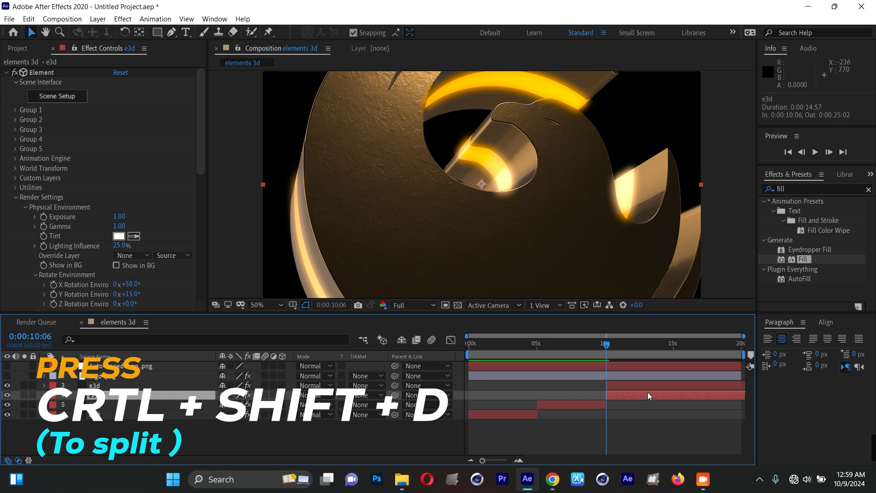
pyautogui.press('Delete')
# Step: For the first e3d clip, set World Scale to 5.15 and keyframe Y Rotation World at -34° at time zero
pyautogui.press('Home')
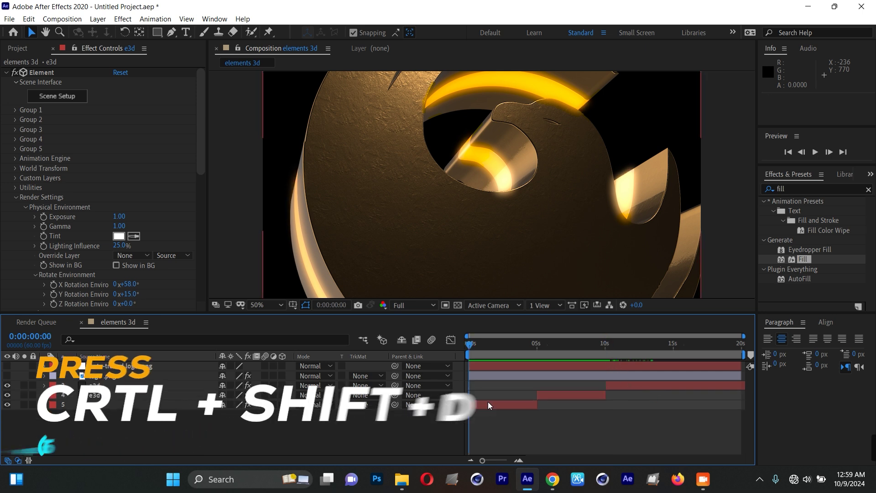
pyautogui.click(489, 401)
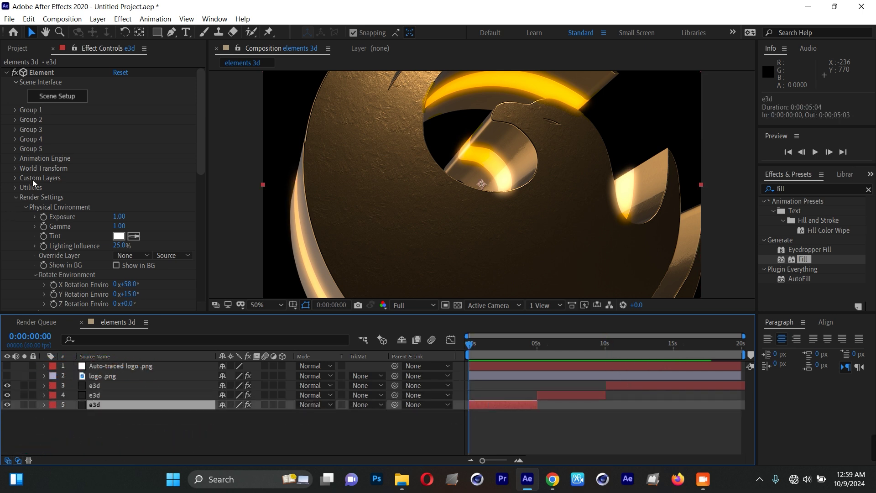
pyautogui.click(15, 197)
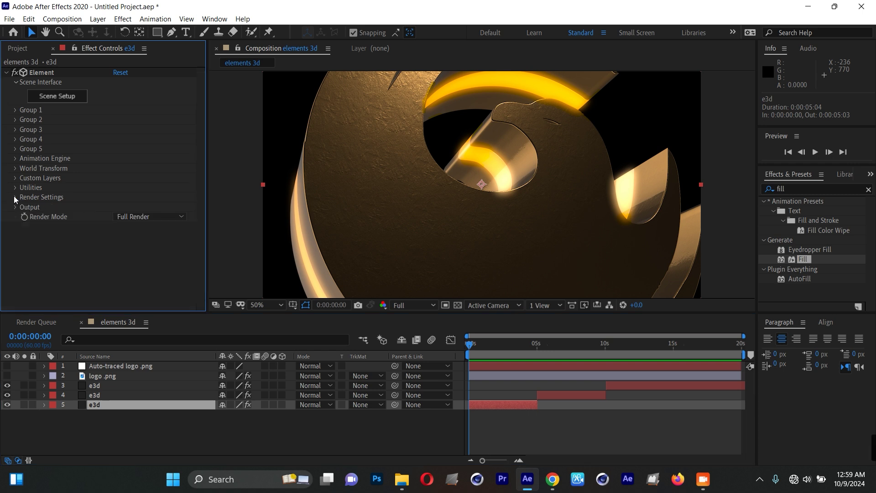
pyautogui.click(15, 168)
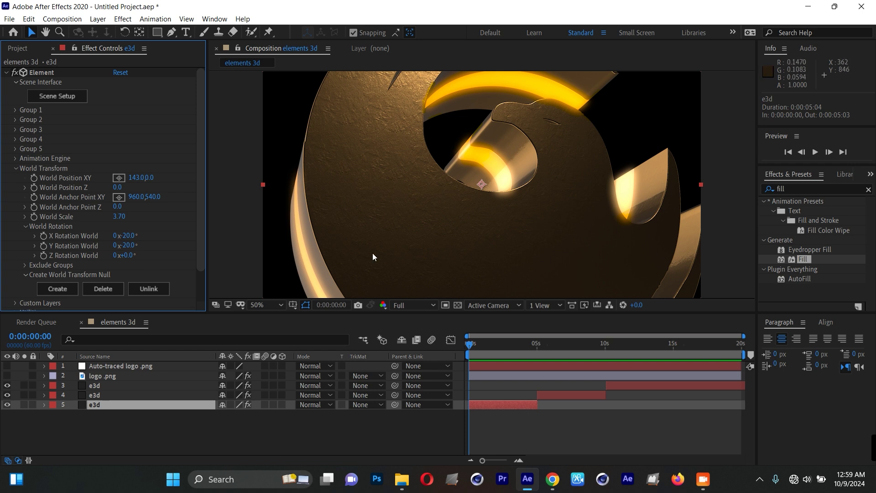
pyautogui.moveTo(131, 247)
pyautogui.mouseDown()
pyautogui.moveTo(162, 245)
pyautogui.moveTo(136, 247)
pyautogui.mouseUp()
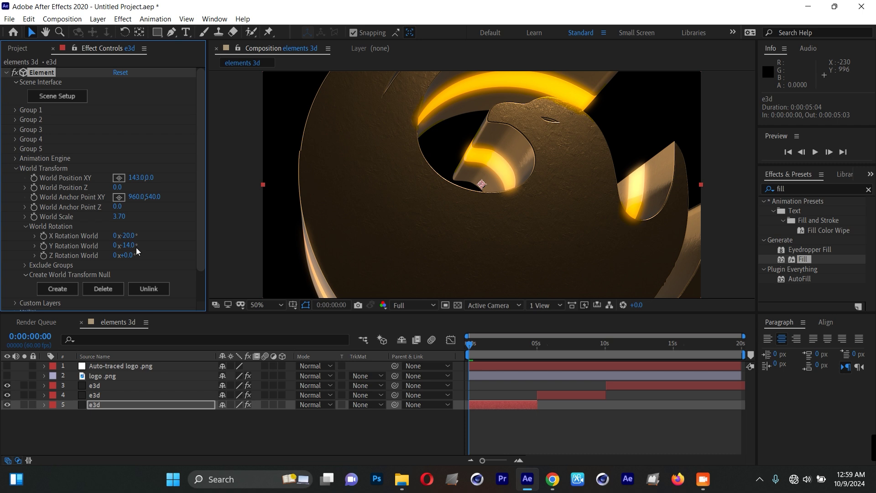
pyautogui.moveTo(120, 217)
pyautogui.mouseDown()
pyautogui.moveTo(134, 217)
pyautogui.moveTo(121, 245)
pyautogui.mouseUp()
pyautogui.click(131, 245)
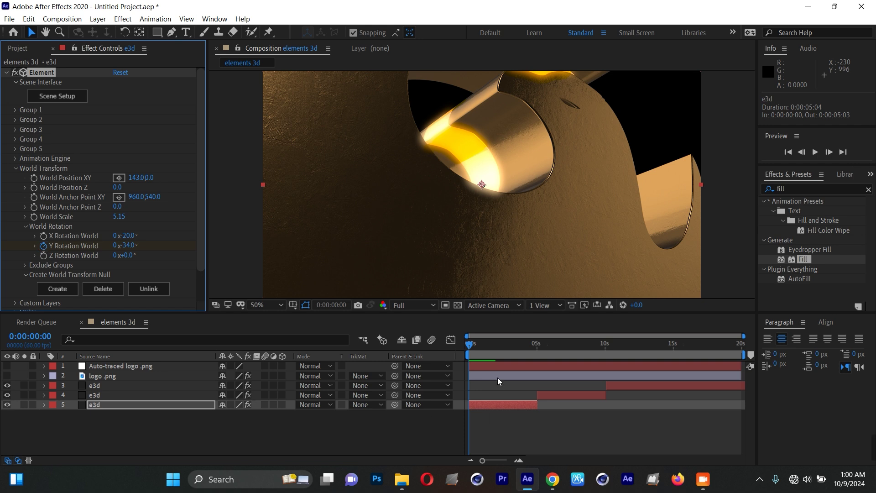
# Step: Keyframe a larger Y Rotation World for the first clip at 0:00:04:51, and preview the motion at Quarter resolution
pyautogui.moveTo(473, 347); pyautogui.dragTo(535, 343)
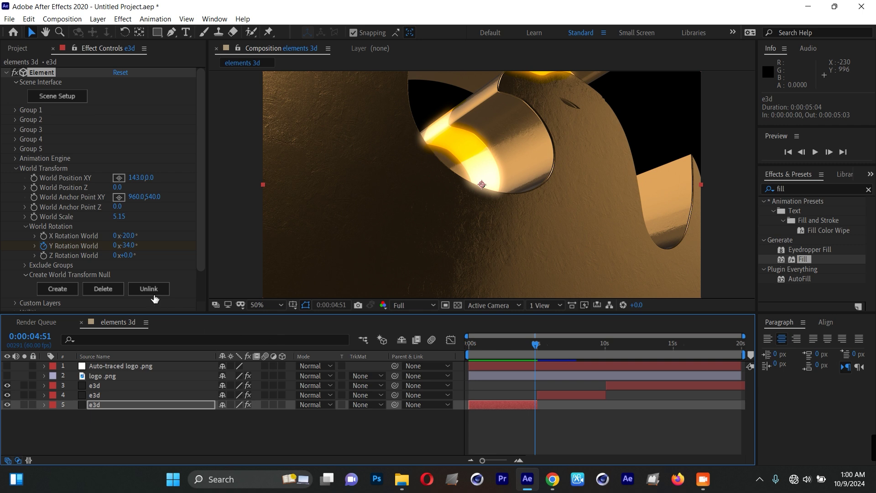
pyautogui.moveTo(130, 245); pyautogui.dragTo(172, 243)
pyautogui.press('space')
pyautogui.click(413, 305)
pyautogui.click(410, 368)
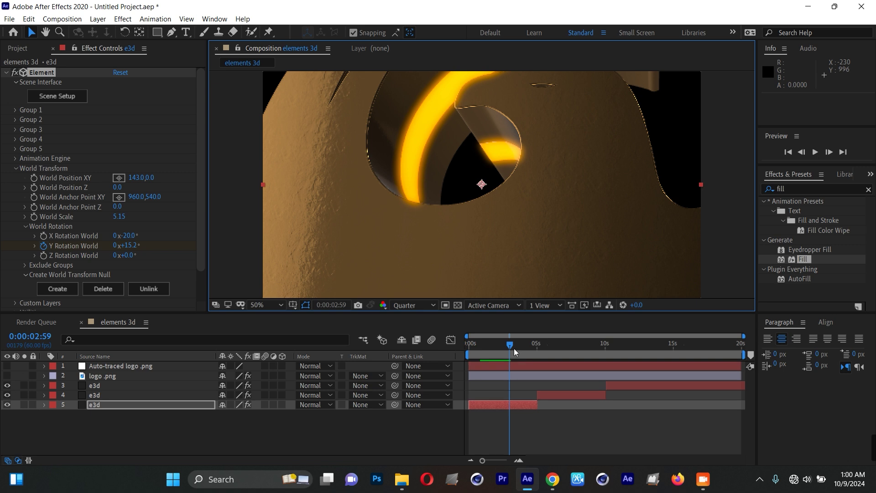
# Step: At 0:00:05:07, set the middle e3d clip's World Scale to 3.94 and World Rotation to X 103°, Y -3°, Z 13°
pyautogui.moveTo(514, 349); pyautogui.dragTo(554, 395)
pyautogui.click(554, 396)
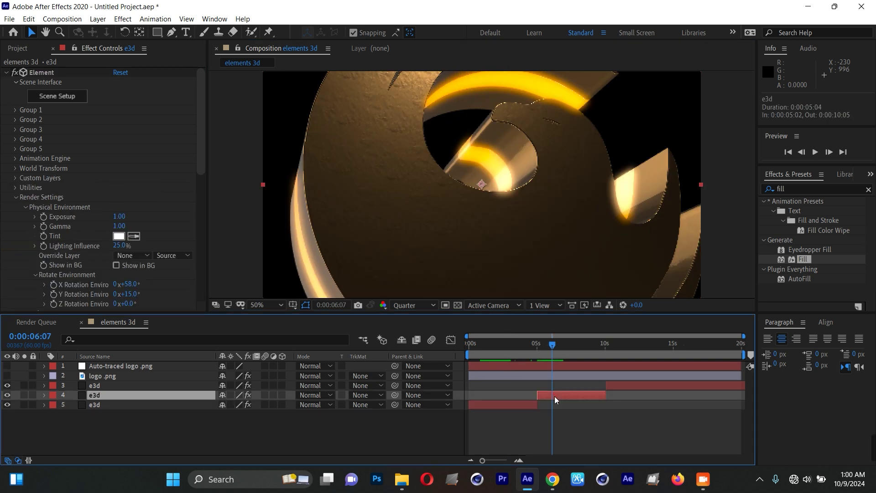
pyautogui.moveTo(545, 347); pyautogui.dragTo(541, 350)
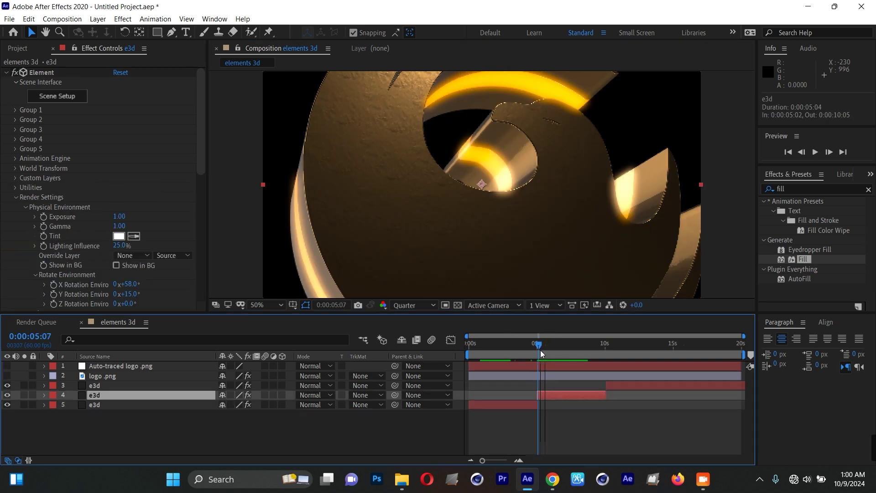
pyautogui.click(553, 392)
pyautogui.click(15, 169)
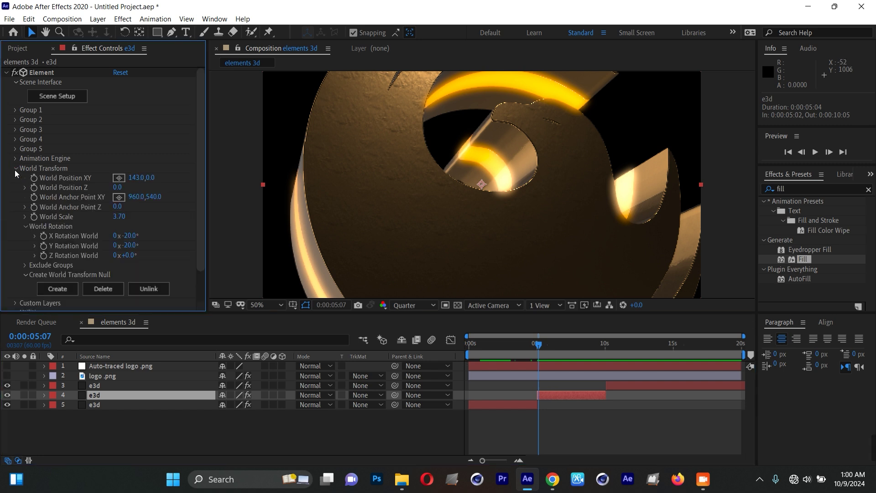
pyautogui.moveTo(122, 245); pyautogui.dragTo(142, 211)
pyautogui.moveTo(128, 245); pyautogui.dragTo(139, 236)
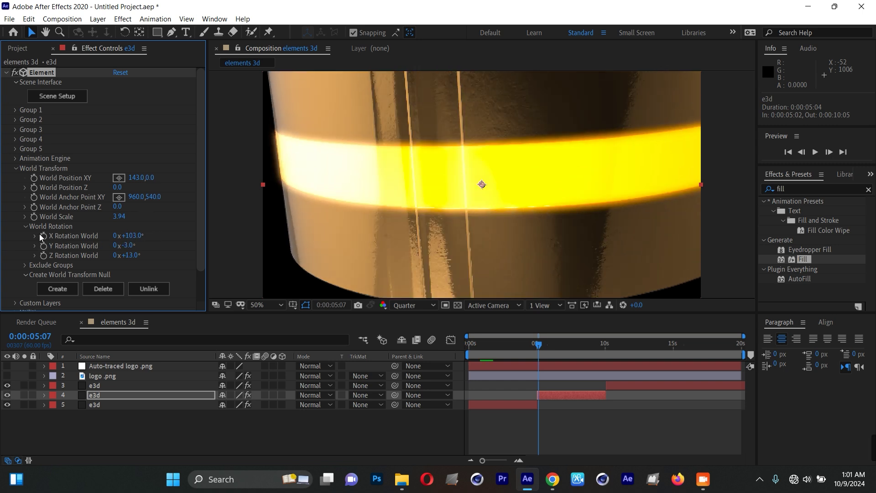
# Step: Animate the middle clip's X Rotation World to reach -14° at 0:00:10:03
pyautogui.moveTo(538, 343); pyautogui.dragTo(607, 342)
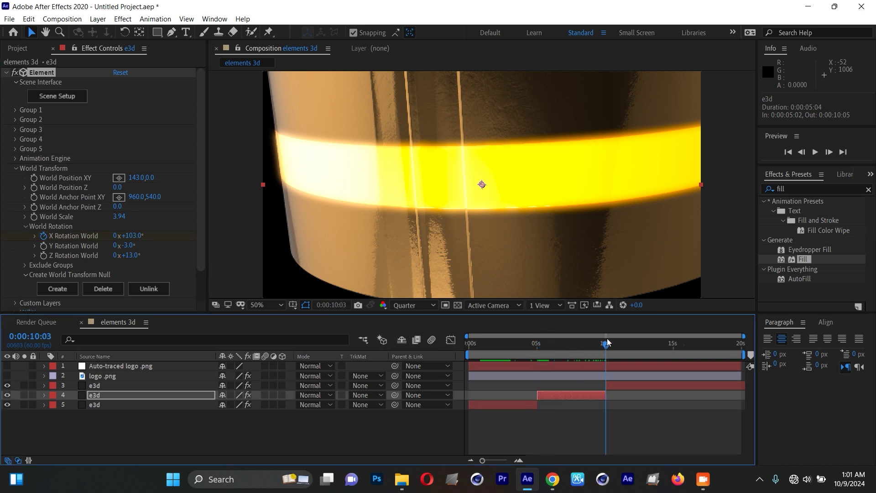
pyautogui.click(131, 236)
pyautogui.moveTo(132, 236); pyautogui.dragTo(65, 227)
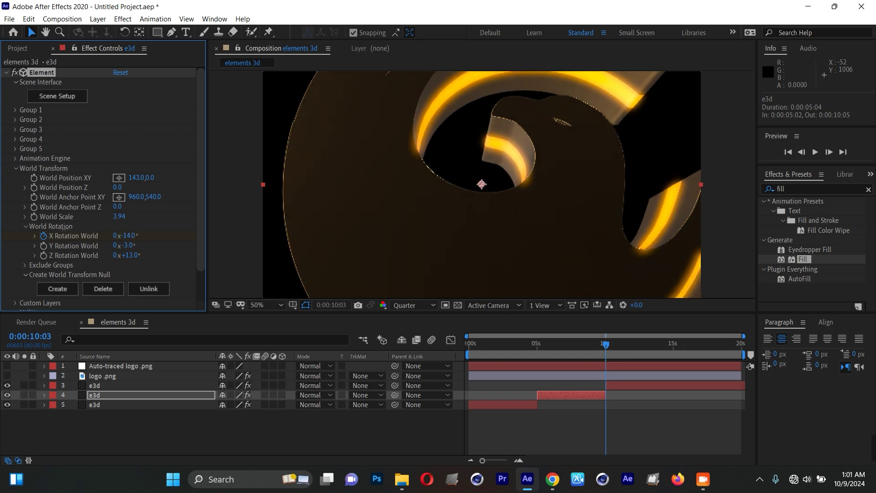
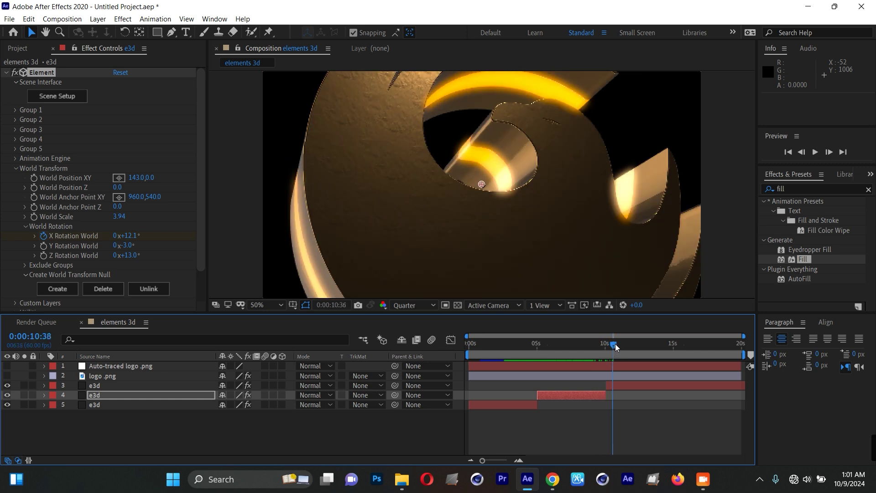
# Step: Set the last e3d clip's World Rotation to X -29°, Y -11° and keyframe its World Scale at 1.29 at 0:00:11:23
pyautogui.click(623, 385)
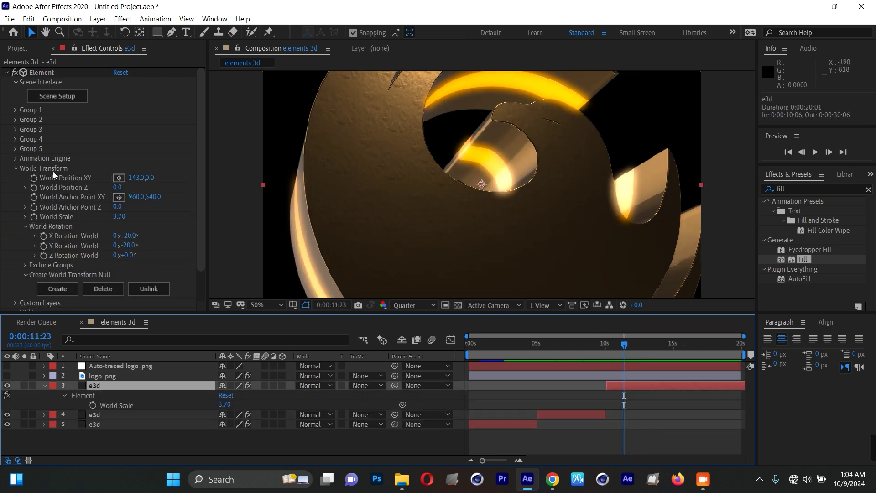
pyautogui.click(59, 169)
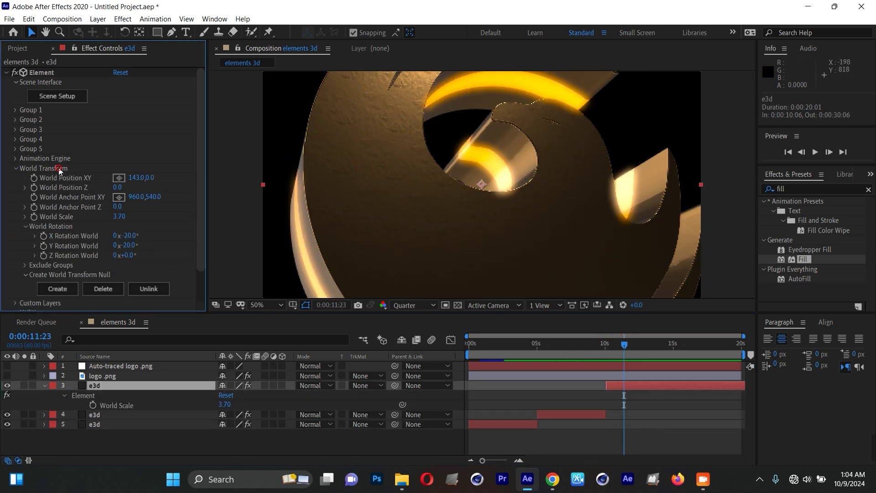
pyautogui.hotkey('ctrl', 'z')
pyautogui.moveTo(118, 217); pyautogui.dragTo(31, 262)
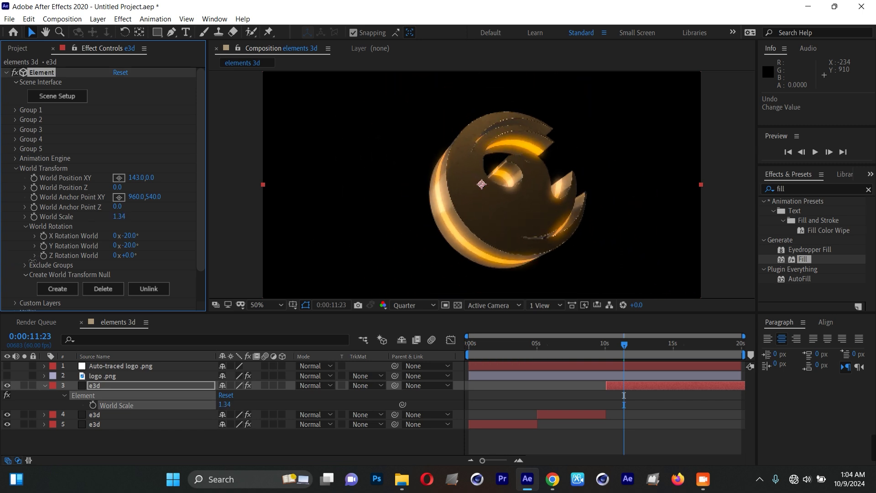
pyautogui.moveTo(130, 237)
pyautogui.mouseDown()
pyautogui.moveTo(121, 235)
pyautogui.moveTo(138, 246)
pyautogui.mouseUp()
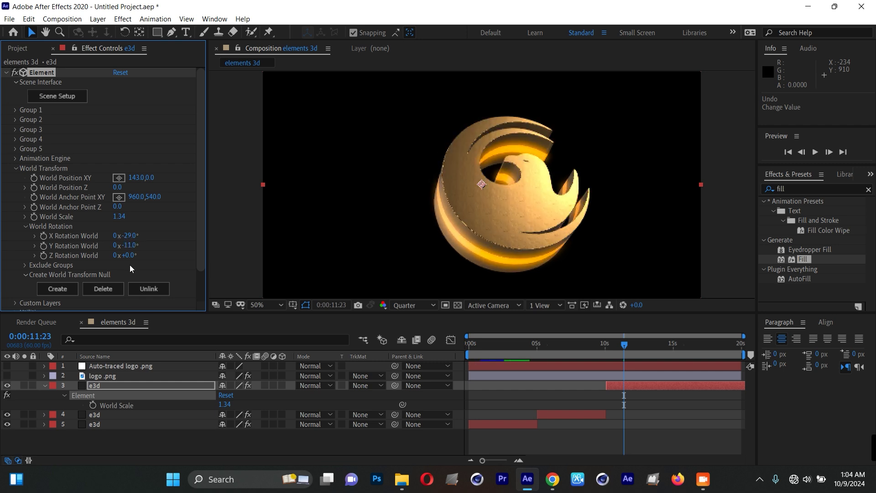
pyautogui.moveTo(118, 217); pyautogui.dragTo(55, 224)
pyautogui.click(34, 217)
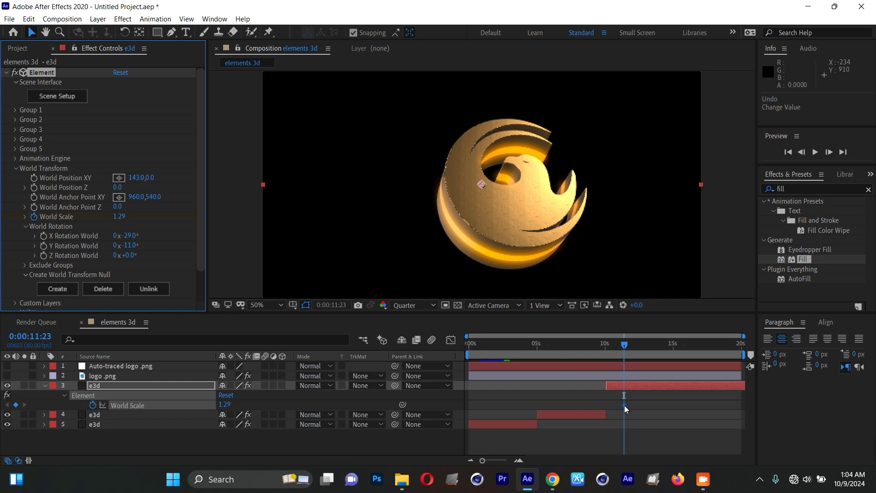
# Step: Move the last clip's World Scale keyframe to 0:00:15:02, set World Scale to 17.76 at 0:00:10:08, and preview the scaling
pyautogui.moveTo(625, 406); pyautogui.dragTo(675, 399)
pyautogui.click(607, 344)
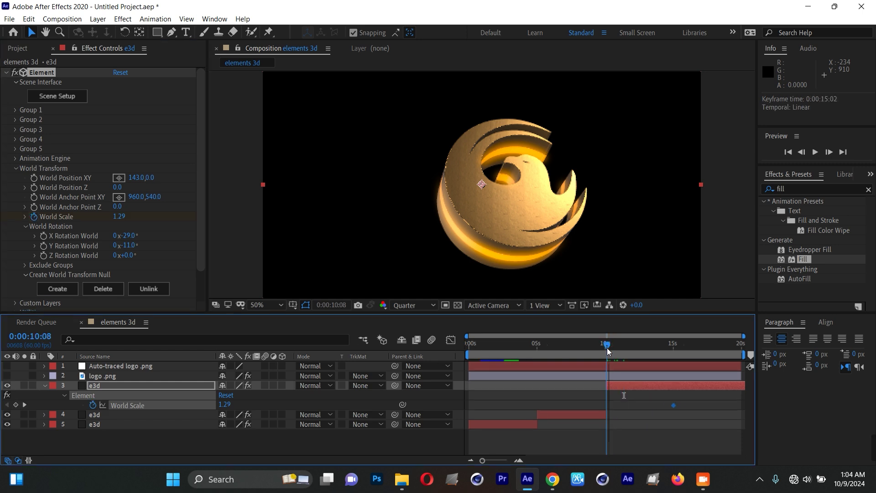
pyautogui.moveTo(119, 217); pyautogui.dragTo(682, 140)
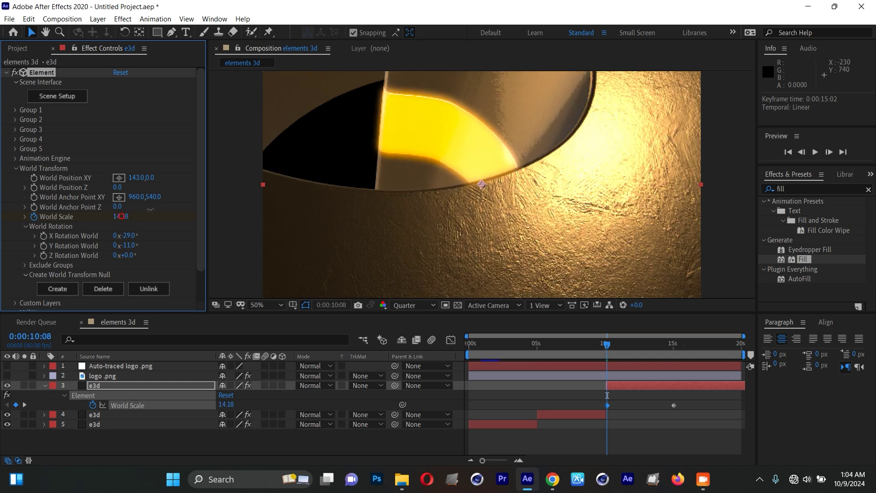
pyautogui.moveTo(151, 210); pyautogui.dragTo(296, 181)
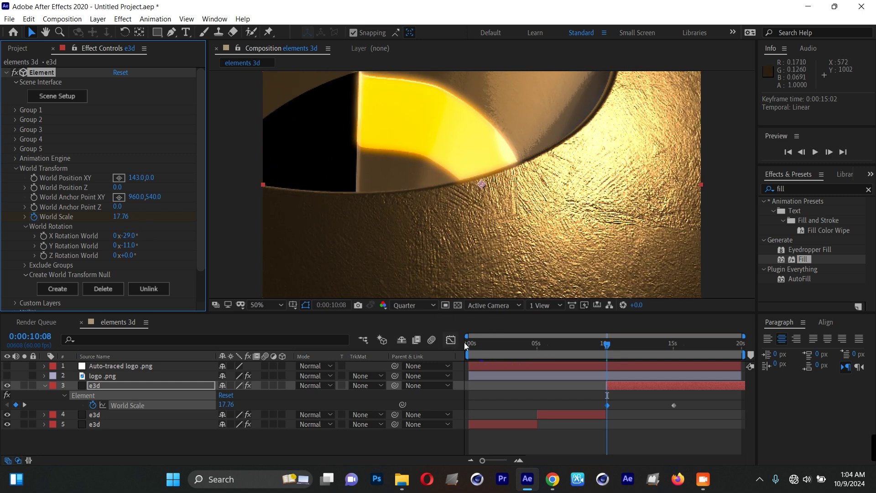
pyautogui.moveTo(610, 346); pyautogui.dragTo(625, 363)
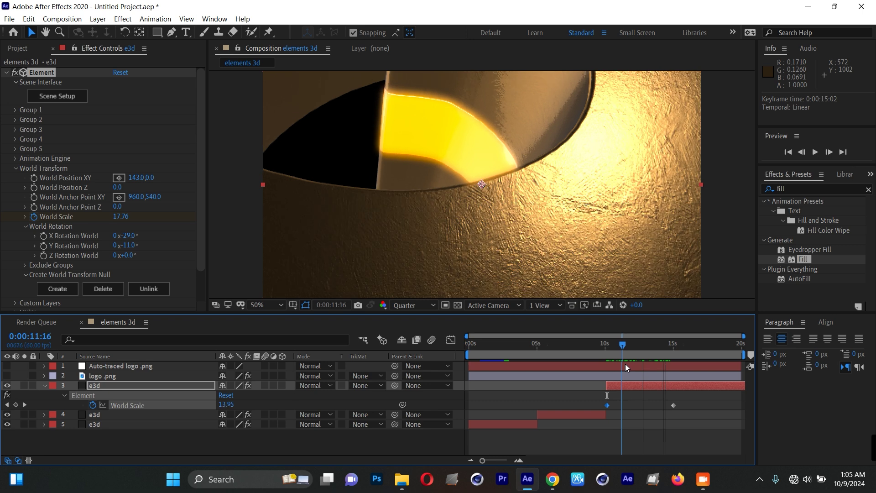
pyautogui.press('k')
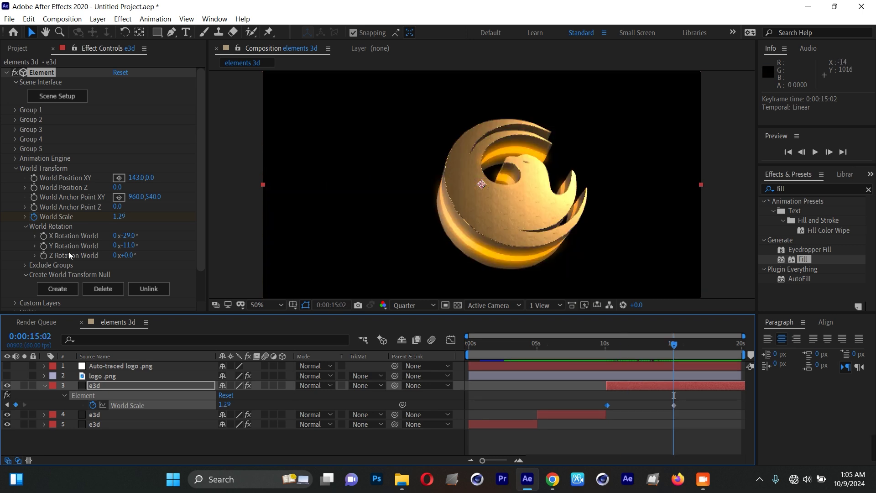
# Step: Keyframe the last clip's Y Rotation World at 0:00:15:02, set it to -65° at 0:00:10:08, and preview the motion
pyautogui.click(44, 248)
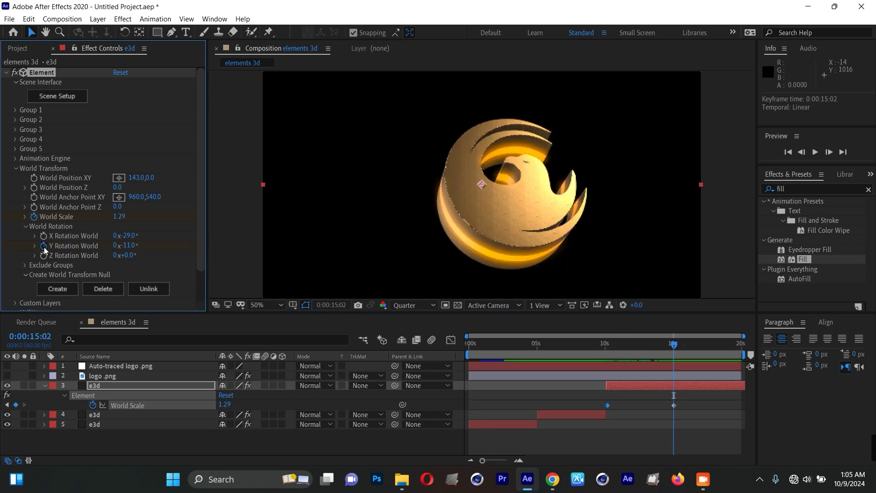
pyautogui.click(644, 386)
pyautogui.press('u')
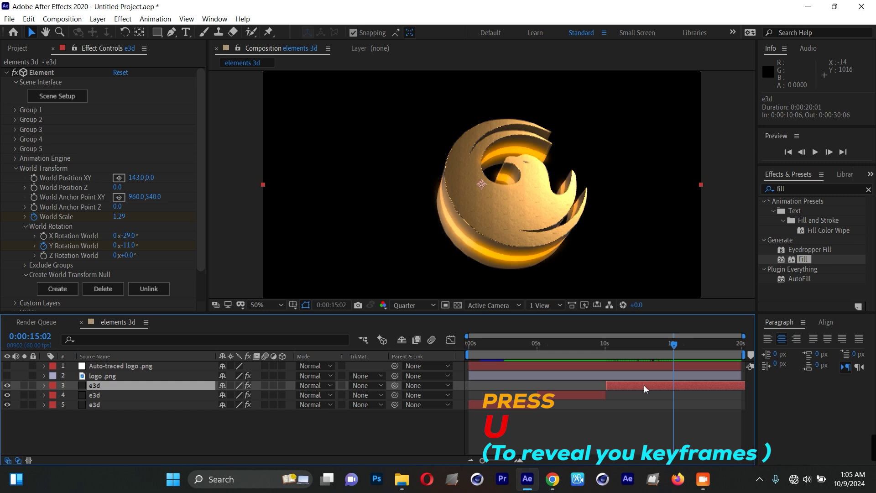
pyautogui.press('u')
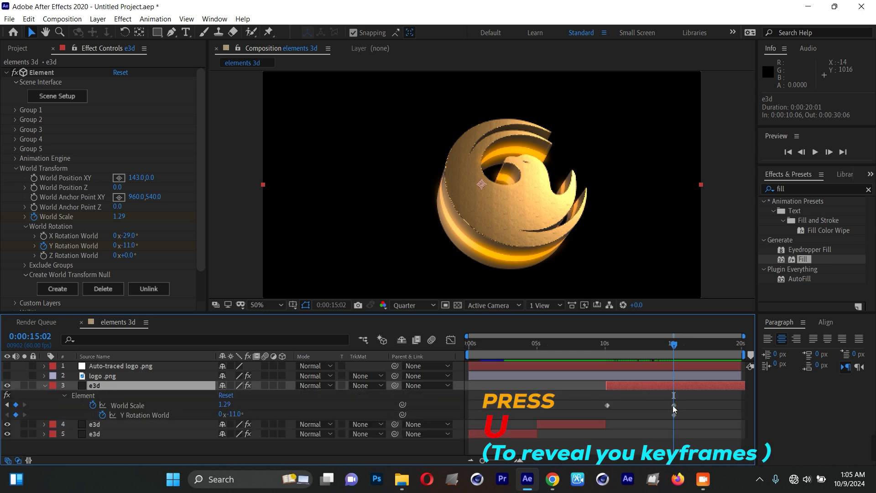
pyautogui.moveTo(675, 345); pyautogui.dragTo(607, 371)
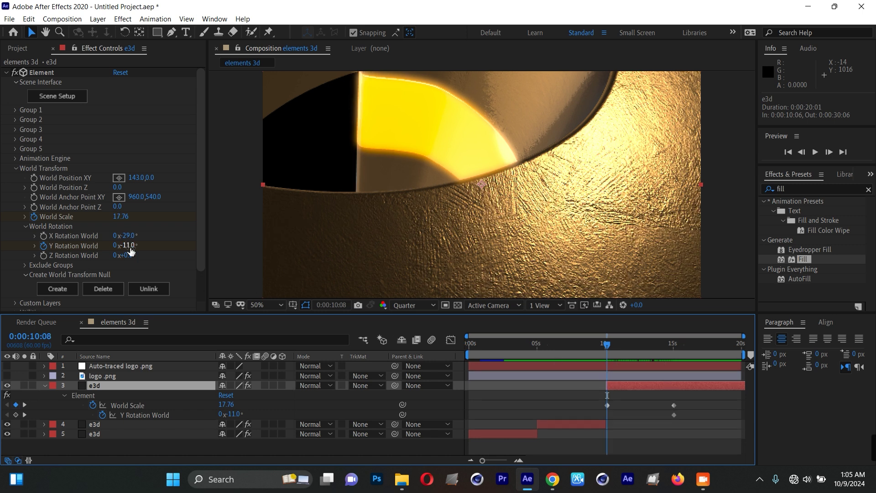
pyautogui.moveTo(130, 250); pyautogui.dragTo(102, 254)
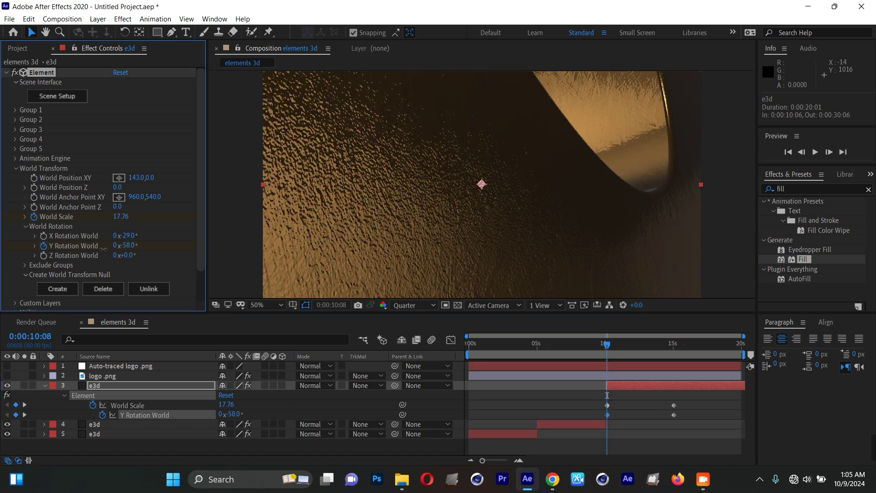
pyautogui.press('space')
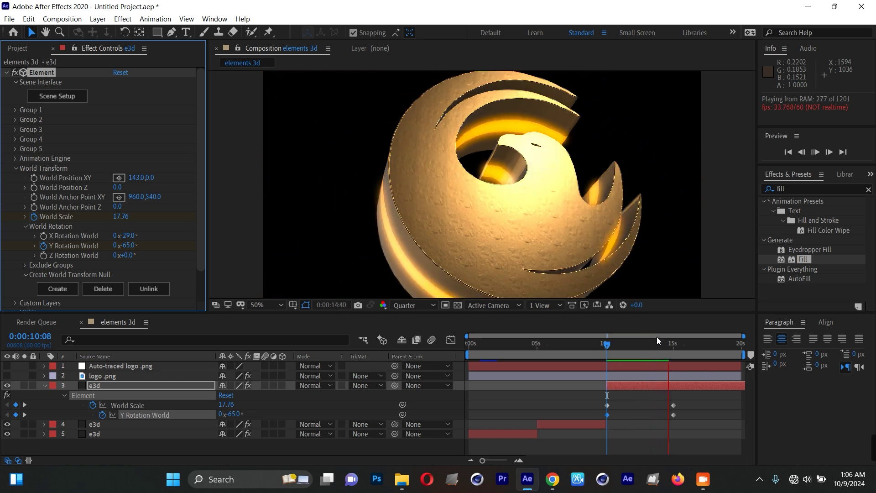
pyautogui.press('space')
# Step: Delay the last clip's first Y Rotation World keyframe to about 0:00:11:00, Easy Ease all its keyframes, and preview the result
pyautogui.moveTo(608, 415)
pyautogui.mouseDown()
pyautogui.moveTo(650, 418)
pyautogui.moveTo(620, 415)
pyautogui.mouseUp()
pyautogui.moveTo(688, 399); pyautogui.dragTo(592, 422)
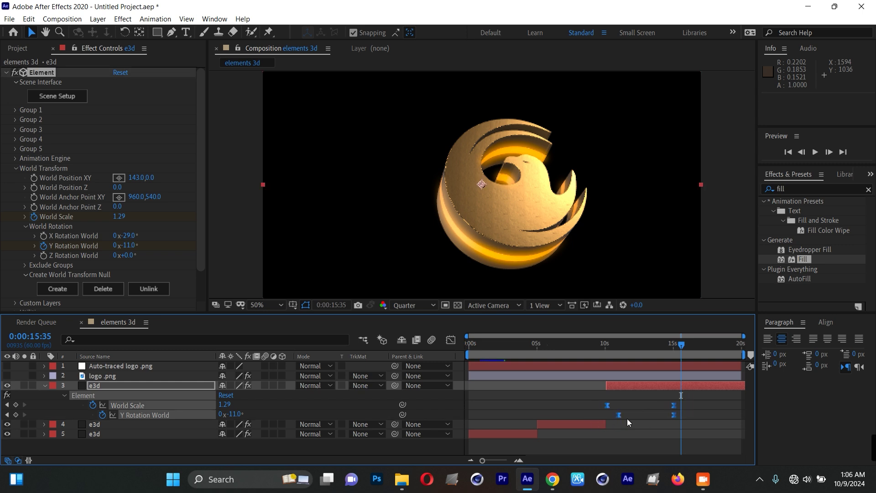
pyautogui.click(570, 424)
pyautogui.moveTo(683, 347); pyautogui.dragTo(617, 360)
pyautogui.press('space')
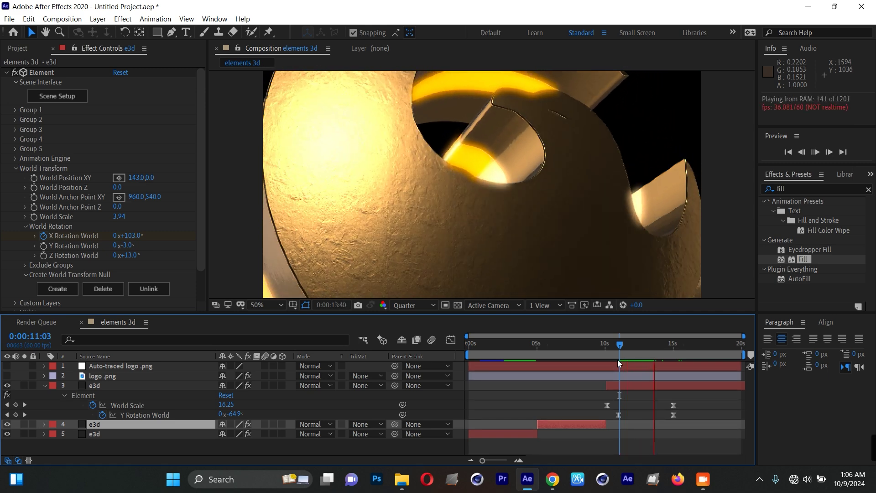
pyautogui.press('space')
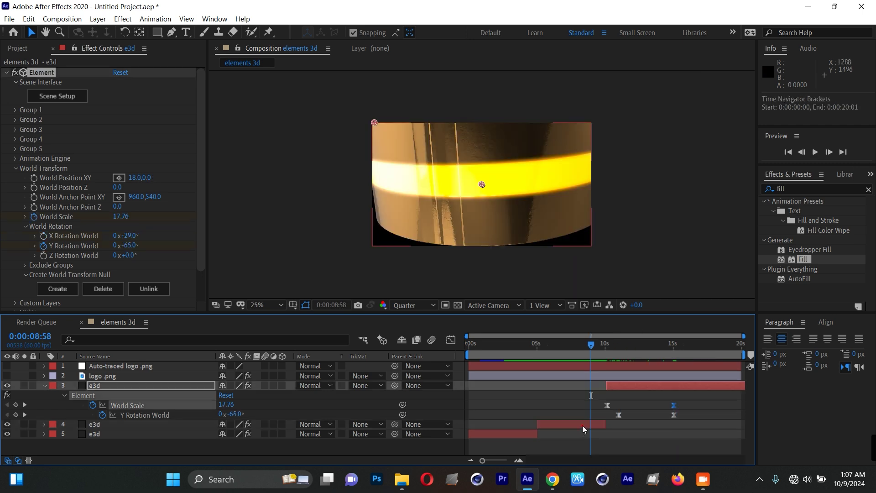
# Step: Easy Ease the rotation keyframes of the first and middle e3d clips and collapse the revealed keyframe rows
pyautogui.click(582, 426)
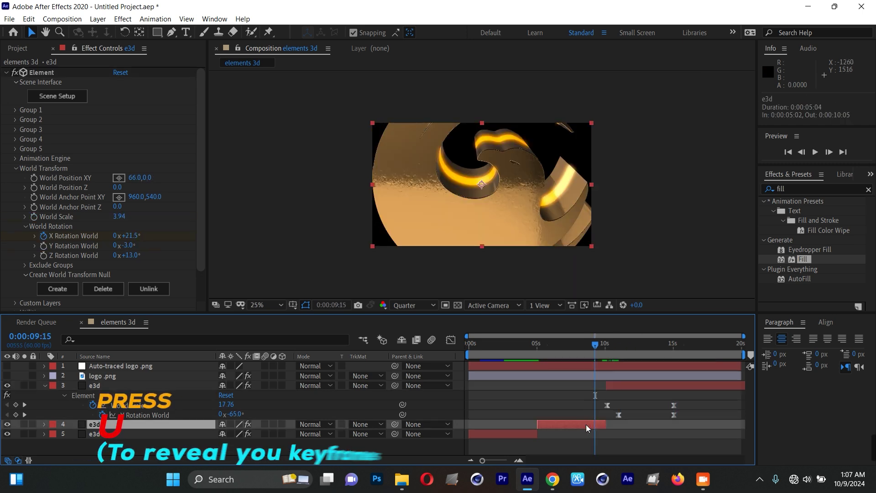
pyautogui.press('u')
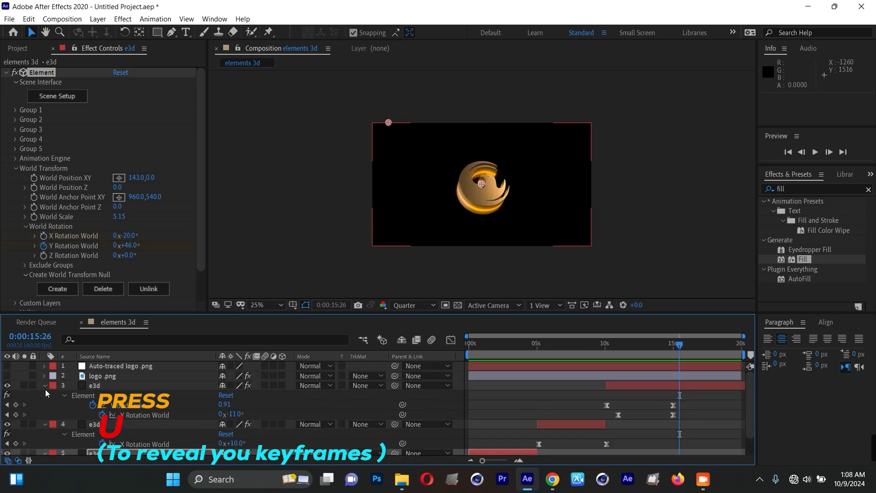
pyautogui.click(45, 386)
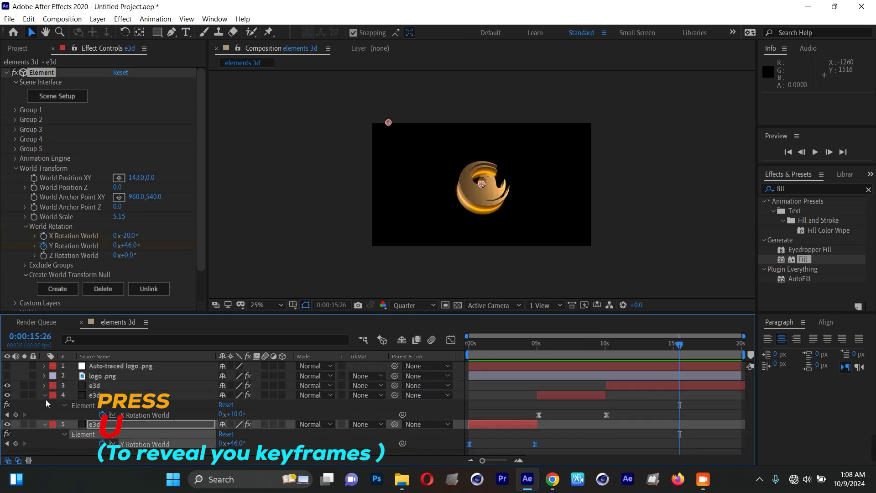
pyautogui.press('u')
# Step: Add a new camera layer named Camera 1 with Depth of Field on to the composition
pyautogui.rightClick(165, 431)
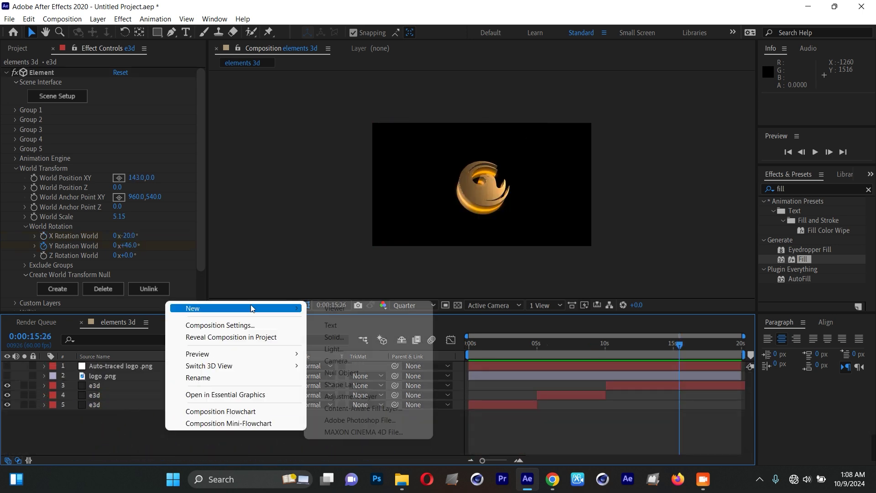
pyautogui.click(363, 365)
pyautogui.click(631, 243)
pyautogui.click(642, 335)
pyautogui.click(700, 451)
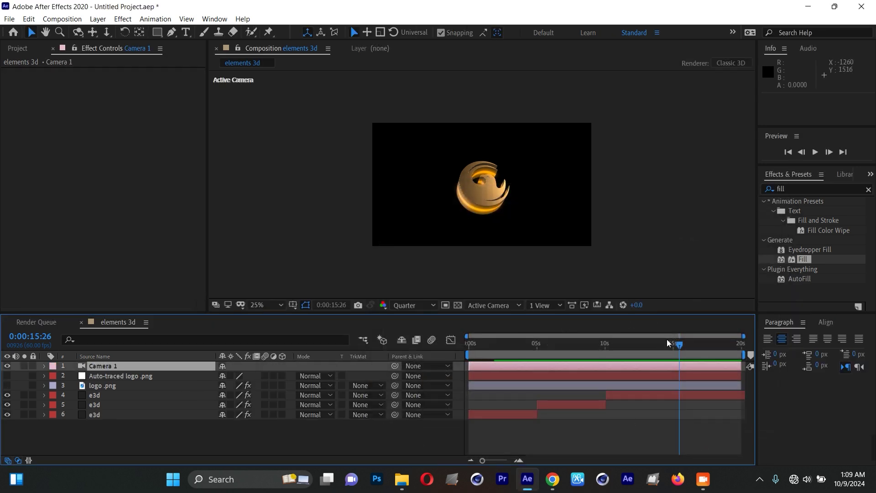
# Step: Expand Camera 1's Camera Options at 0:00:00:00 and make sure Depth of Field is on
pyautogui.press('Home')
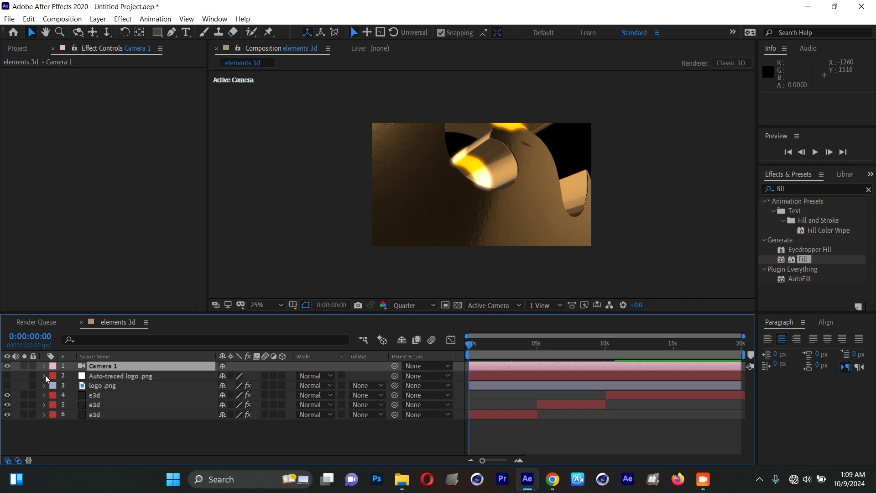
pyautogui.click(45, 367)
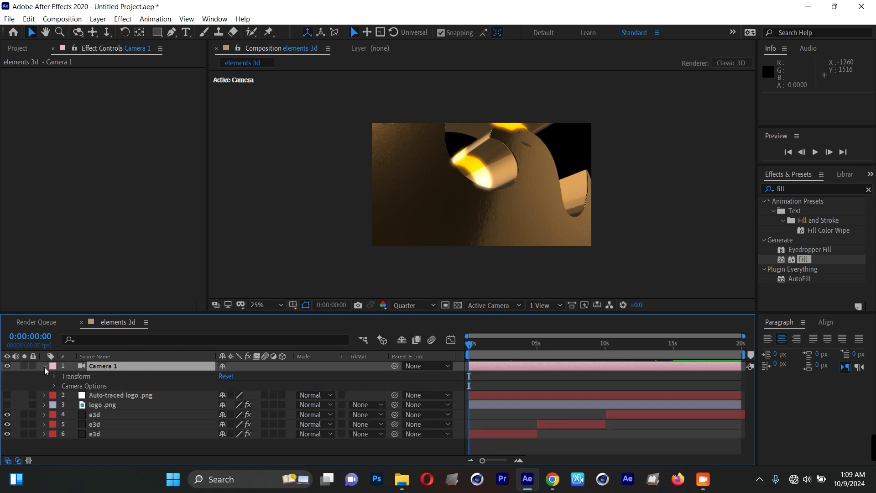
pyautogui.click(54, 387)
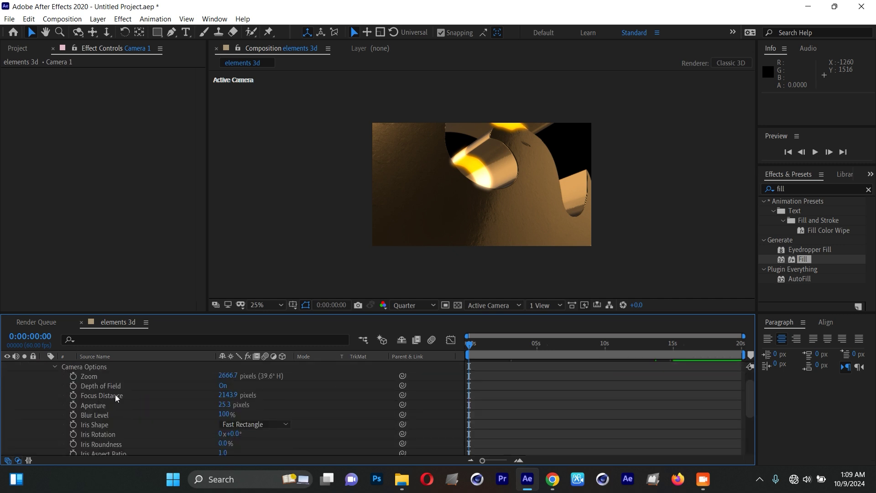
pyautogui.click(224, 386)
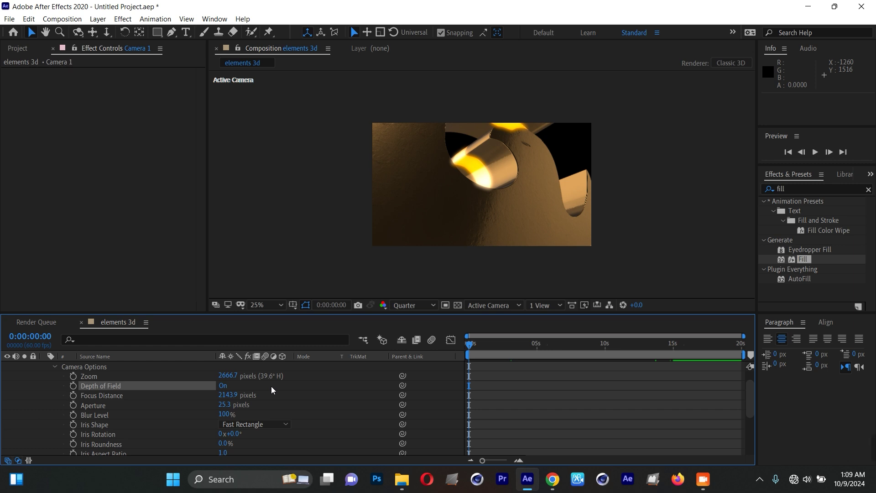
# Step: Switch the viewer to 2 Views - Horizontal and set Camera 1's Aperture to 112.3 pixels
pyautogui.click(551, 308)
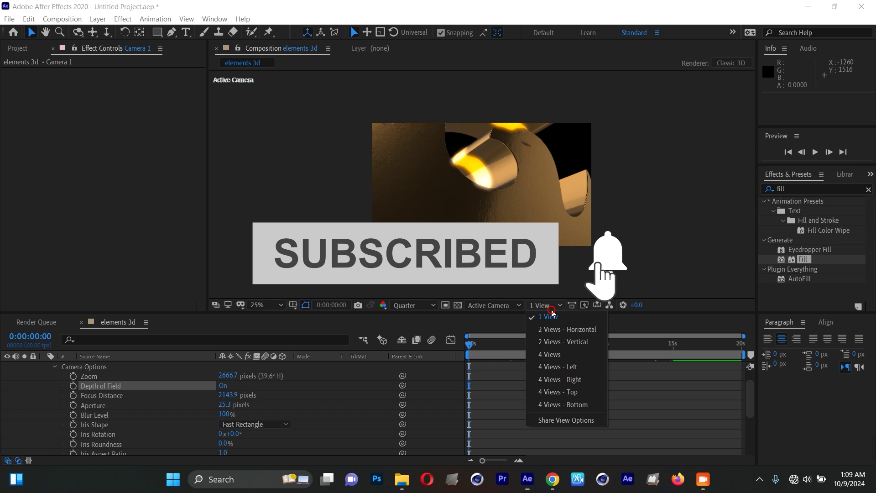
pyautogui.click(553, 337)
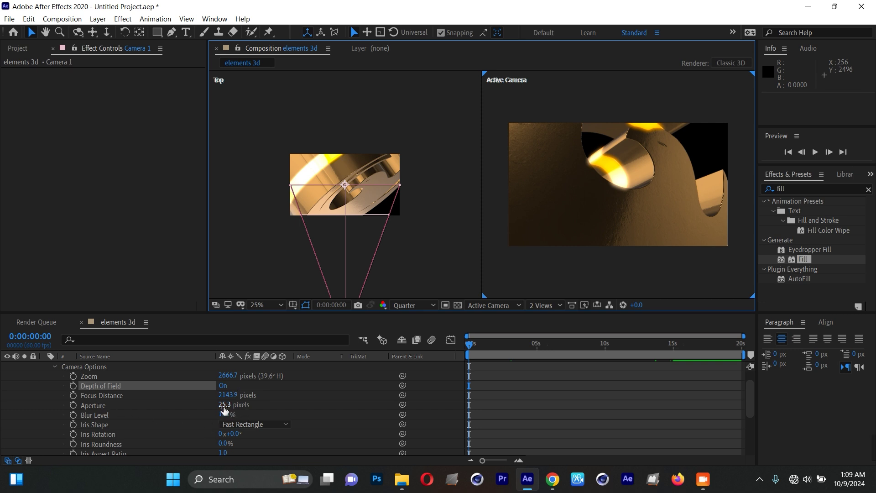
pyautogui.moveTo(224, 409); pyautogui.dragTo(268, 405)
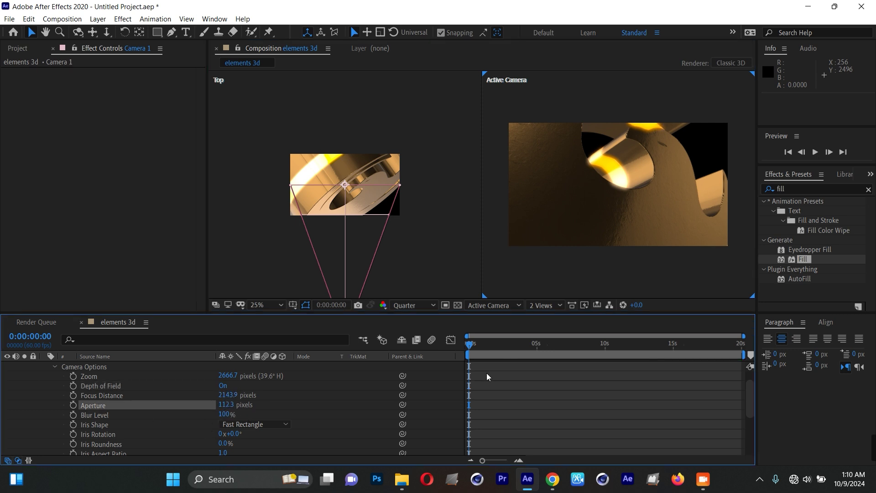
# Step: Keyframe Camera 1's Focus Distance at 0:00:00:00 and set the preview resolution to Full
pyautogui.click(92, 395)
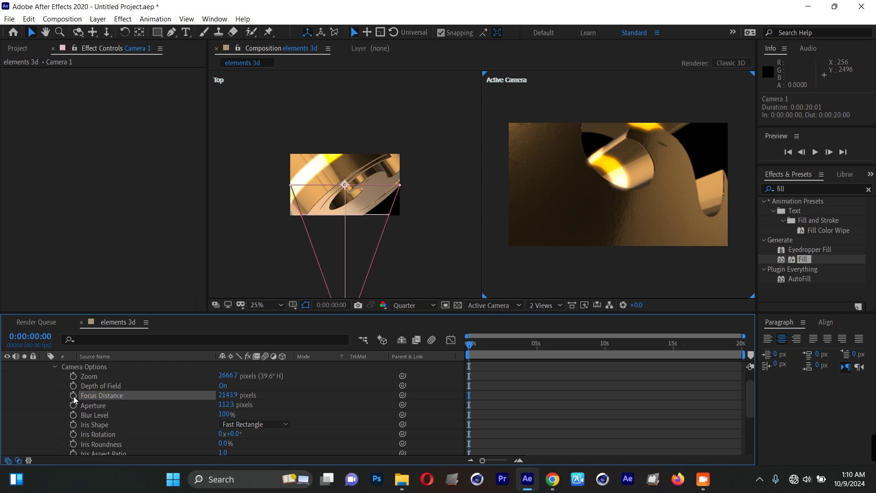
pyautogui.click(73, 395)
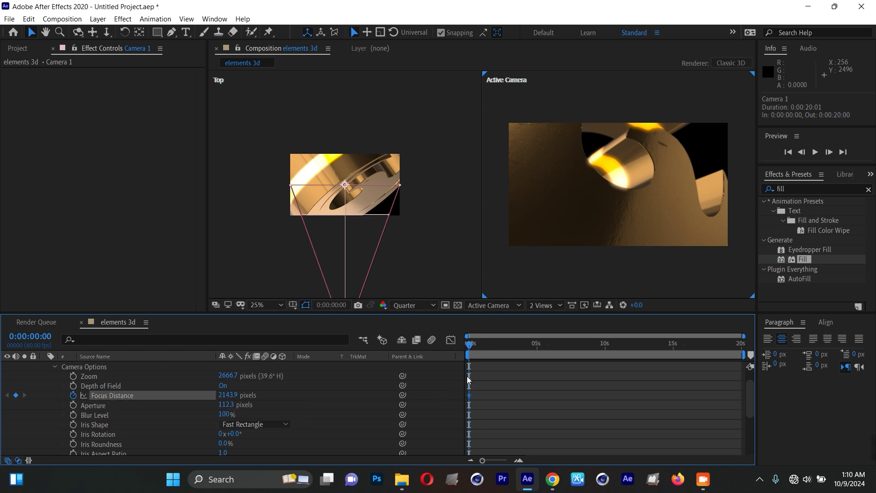
pyautogui.moveTo(475, 347)
pyautogui.mouseDown()
pyautogui.moveTo(500, 350)
pyautogui.moveTo(492, 346)
pyautogui.mouseUp()
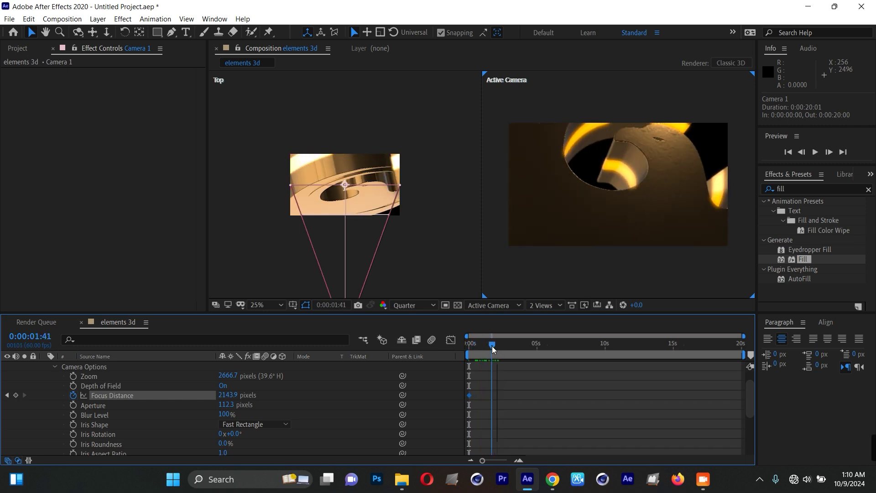
pyautogui.click(415, 306)
pyautogui.click(411, 333)
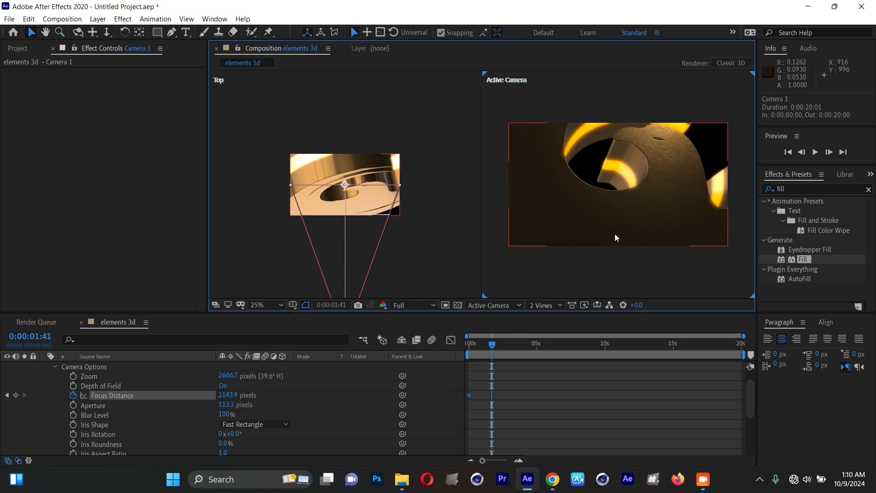
# Step: At 0:00:03:31, set Camera 1's Focus Distance to 2309.9 pixels, using the Top view to place the focus plane
pyautogui.moveTo(494, 344); pyautogui.dragTo(518, 345)
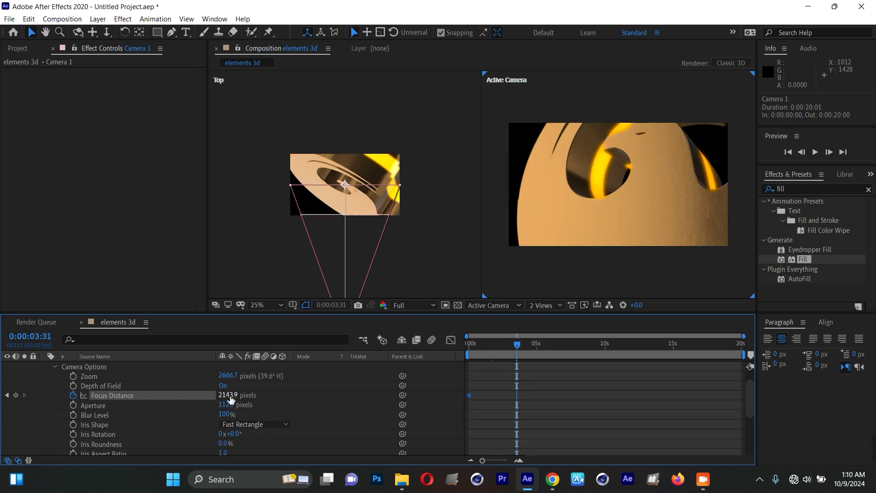
pyautogui.moveTo(228, 395); pyautogui.dragTo(254, 395)
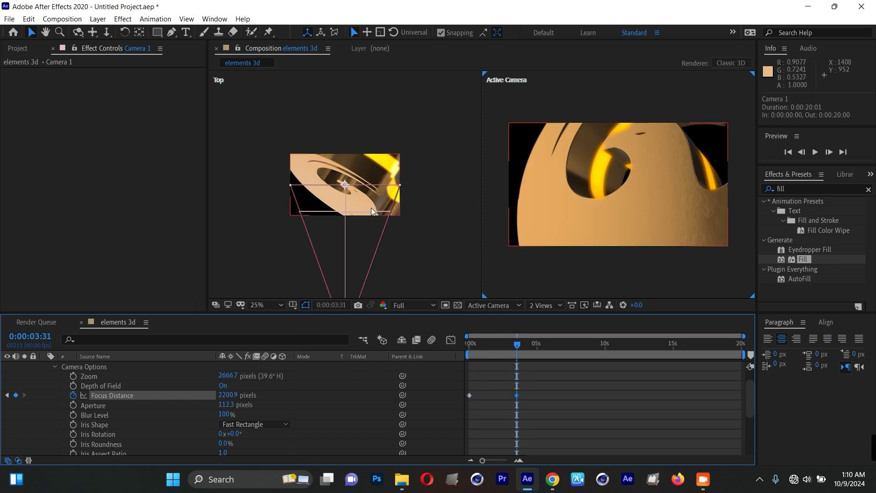
pyautogui.scroll(3, 308, 215)
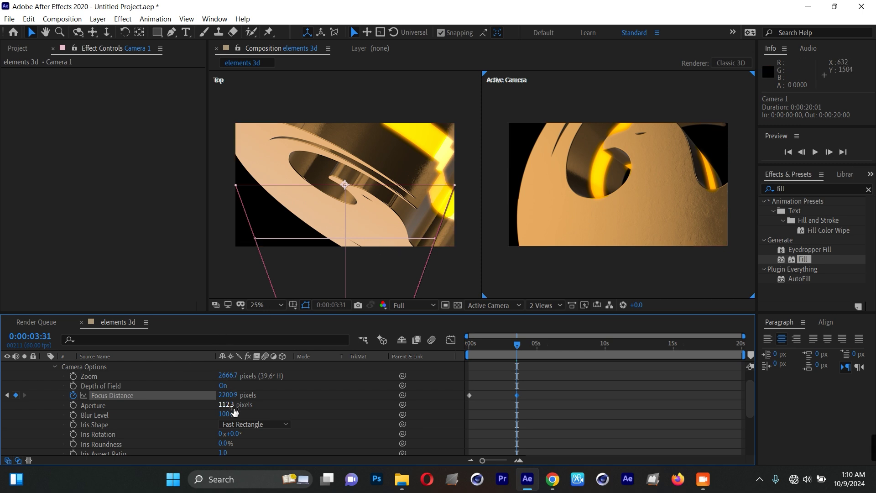
pyautogui.moveTo(240, 395); pyautogui.dragTo(256, 395)
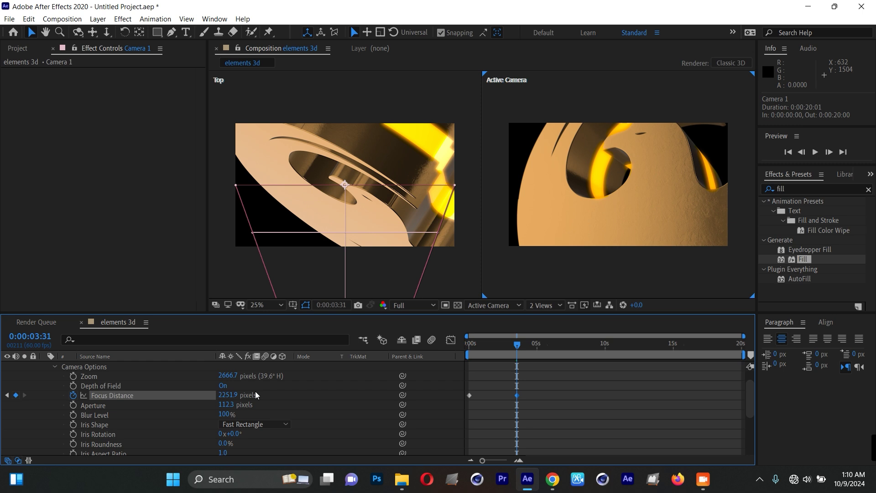
pyautogui.moveTo(233, 395); pyautogui.dragTo(245, 395)
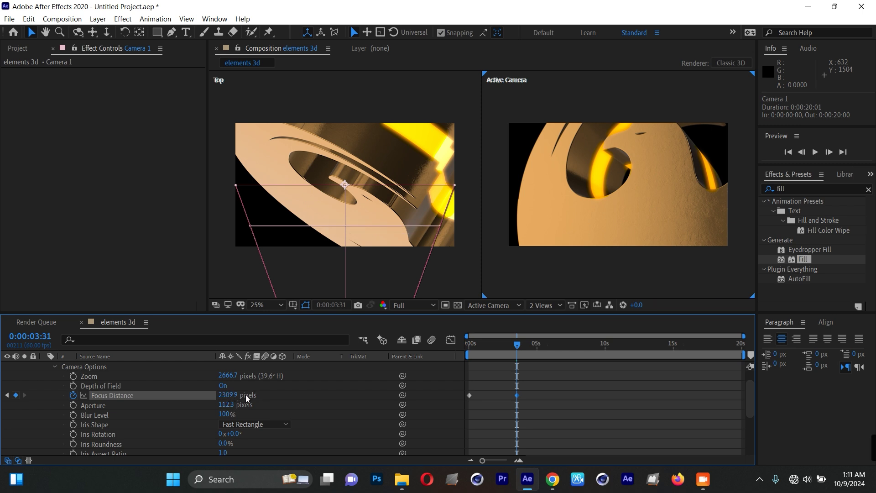
# Step: Return the viewer to 1 View, preview the animation from the start, and open the preview resolution options
pyautogui.press('Home')
pyautogui.click(546, 305)
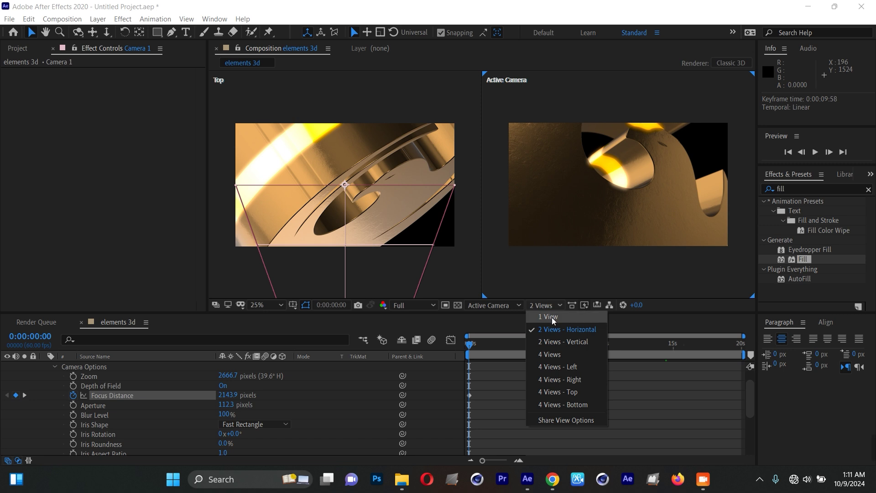
pyautogui.click(549, 317)
pyautogui.press('space')
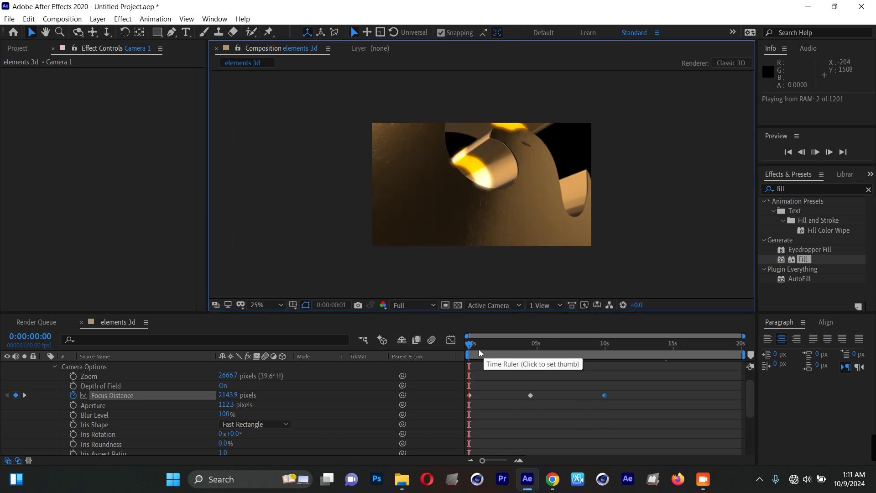
pyautogui.click(413, 305)
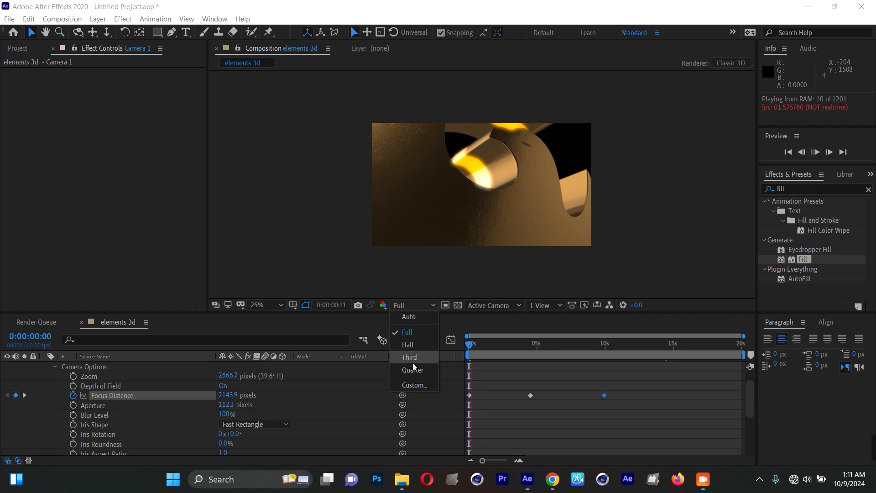